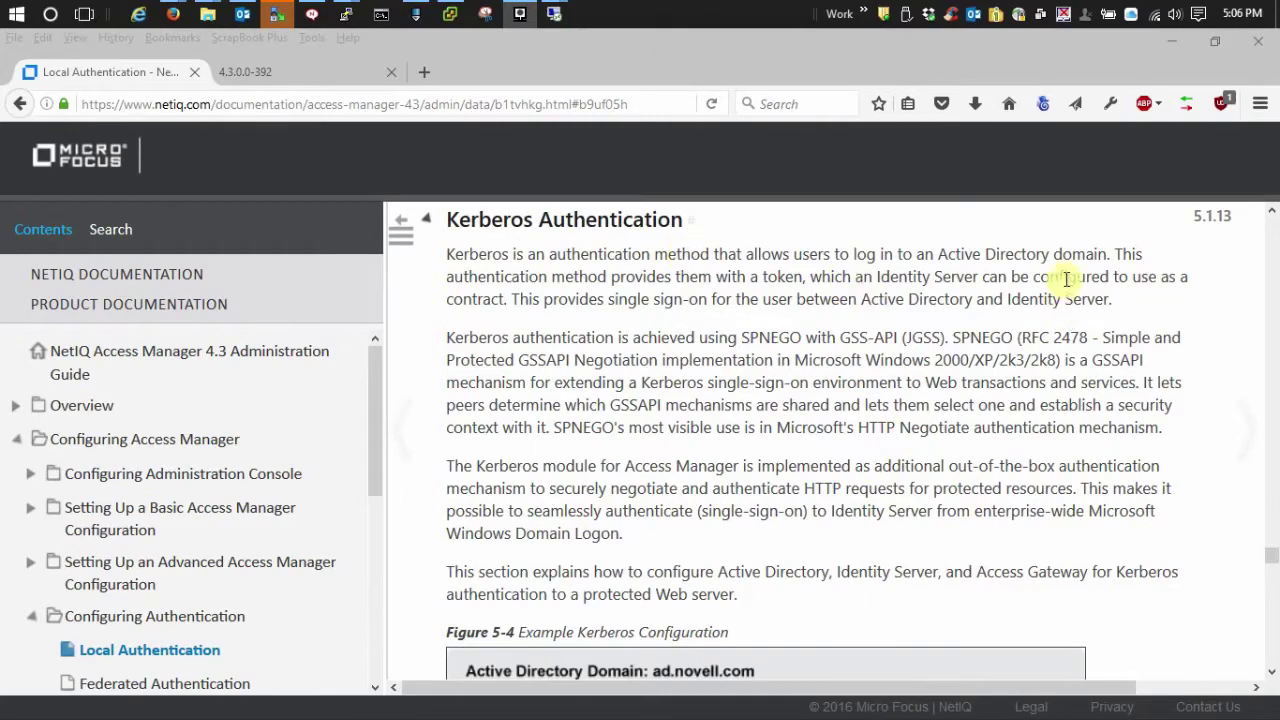
Scroll the Kerberos page past Prerequisites to the Configuring Active Directory and spn/ktpass installation steps
{"action": "scroll", "coordinate": [1170, 290], "scroll_direction": "down", "scroll_amount": 5}
{"action": "scroll", "coordinate": [1176, 266], "scroll_direction": "down", "scroll_amount": 4}
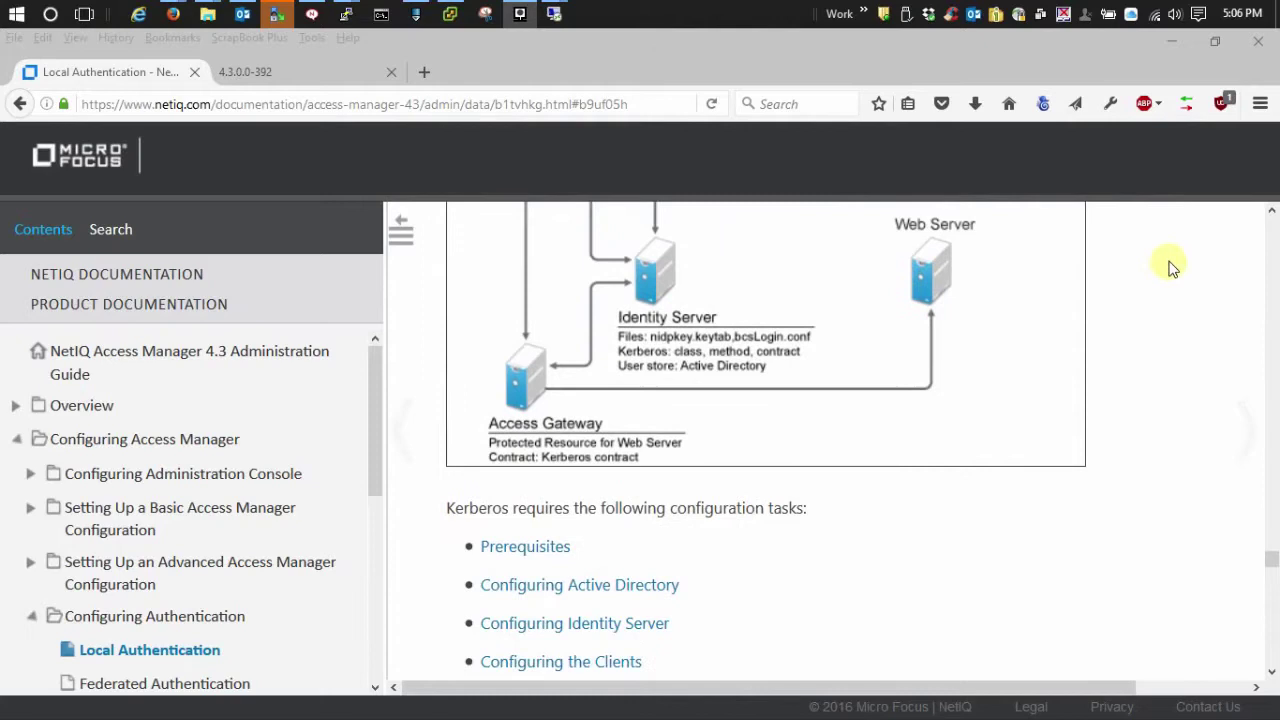
{"action": "scroll", "coordinate": [1160, 245], "scroll_direction": "down", "scroll_amount": 2}
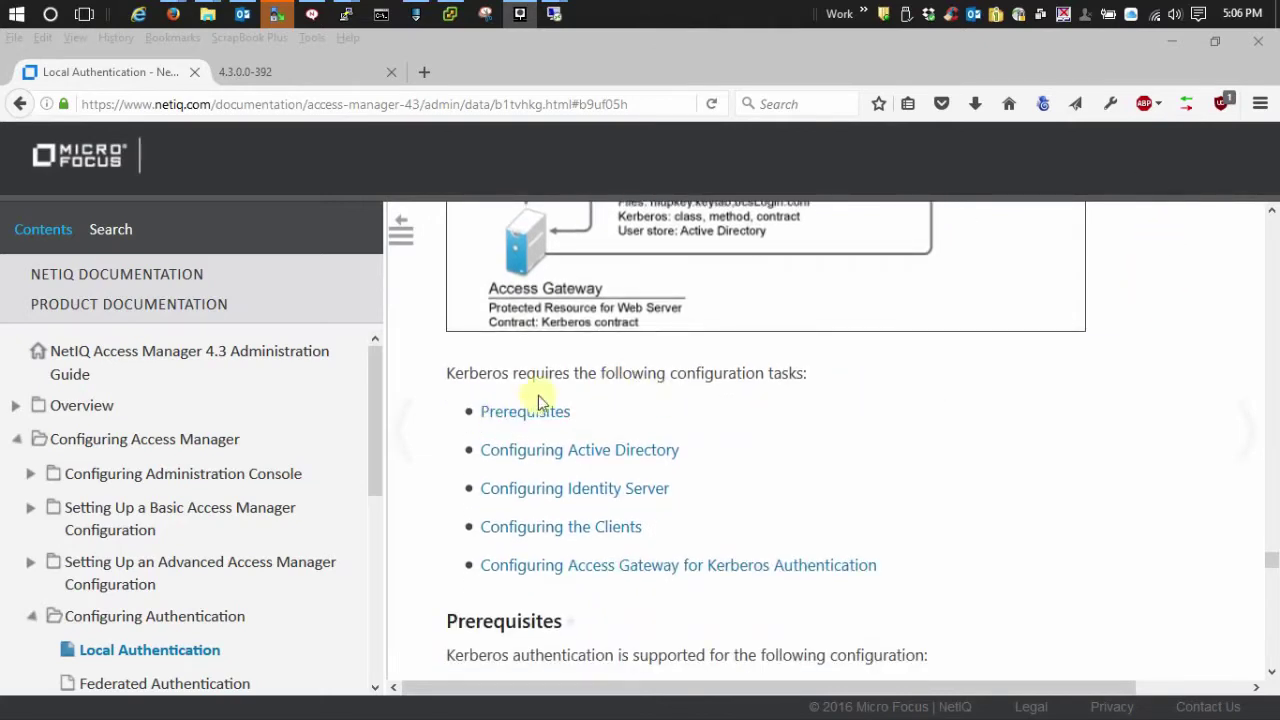
{"action": "scroll", "coordinate": [1000, 420], "scroll_direction": "down", "scroll_amount": 4}
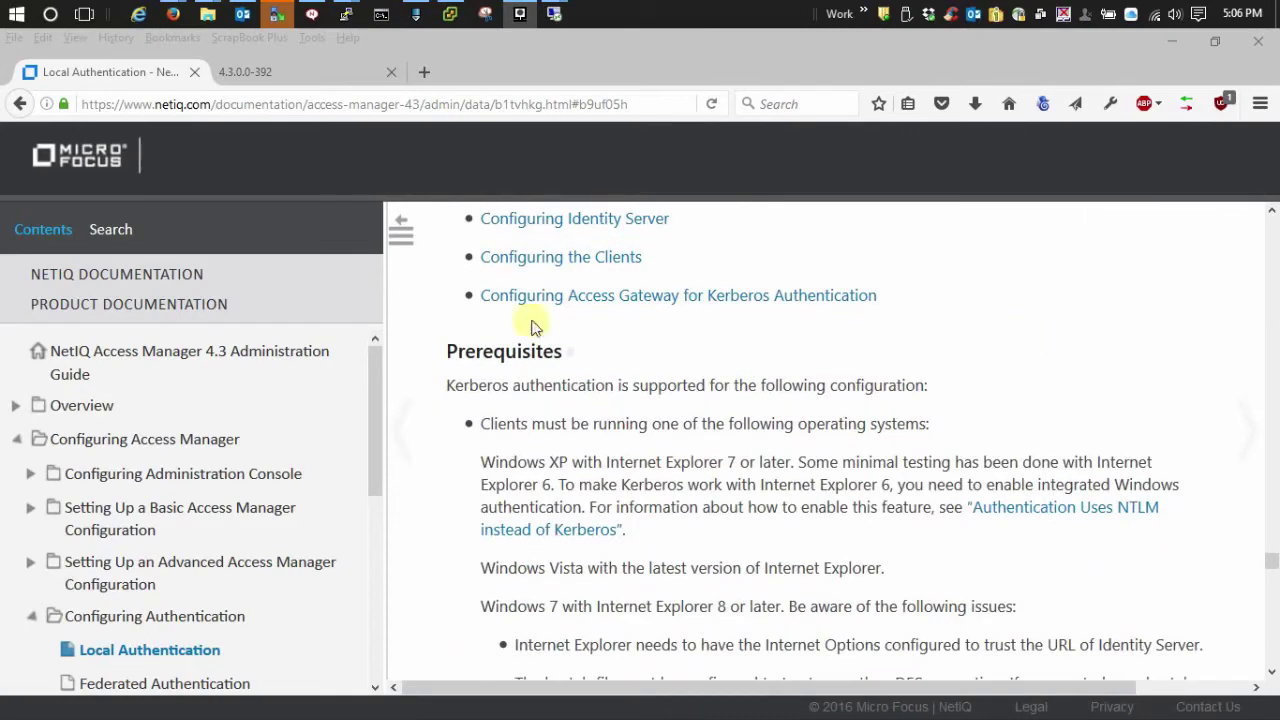
{"action": "scroll", "coordinate": [1046, 310], "scroll_direction": "down", "scroll_amount": 2}
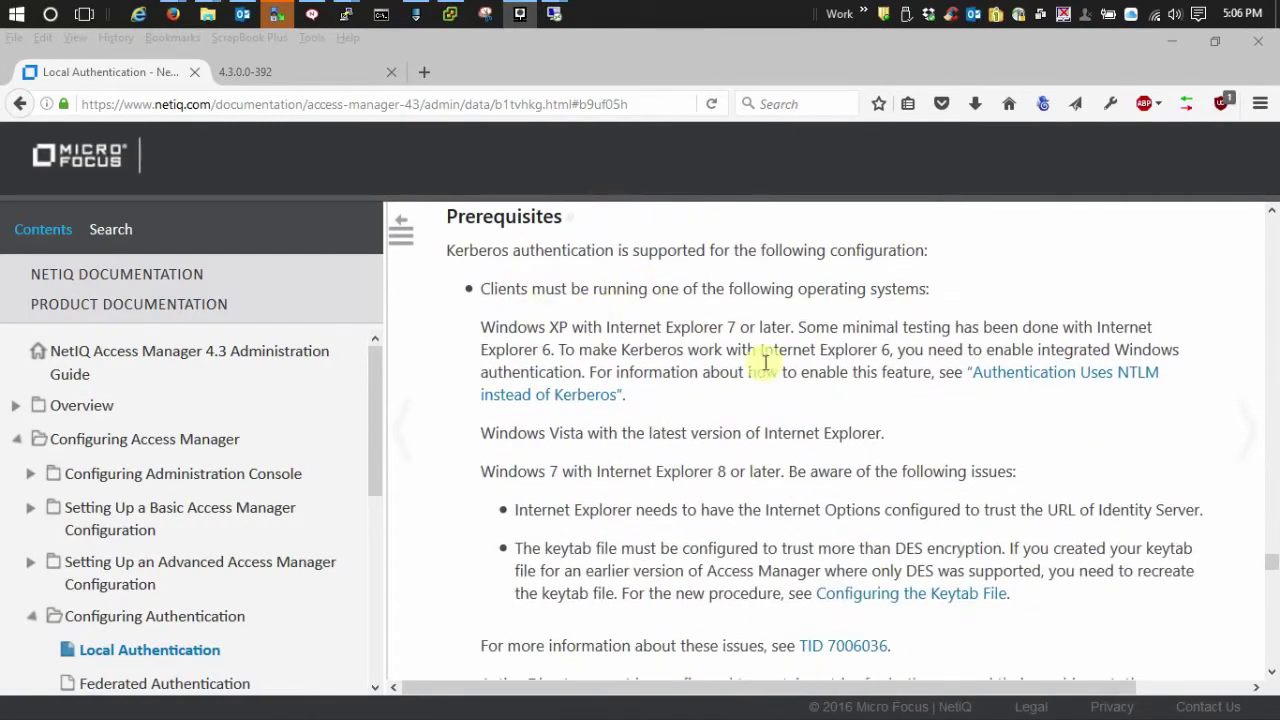
{"action": "scroll", "coordinate": [1037, 425], "scroll_direction": "down", "scroll_amount": 1}
{"action": "scroll", "coordinate": [1037, 425], "scroll_direction": "down", "scroll_amount": 2}
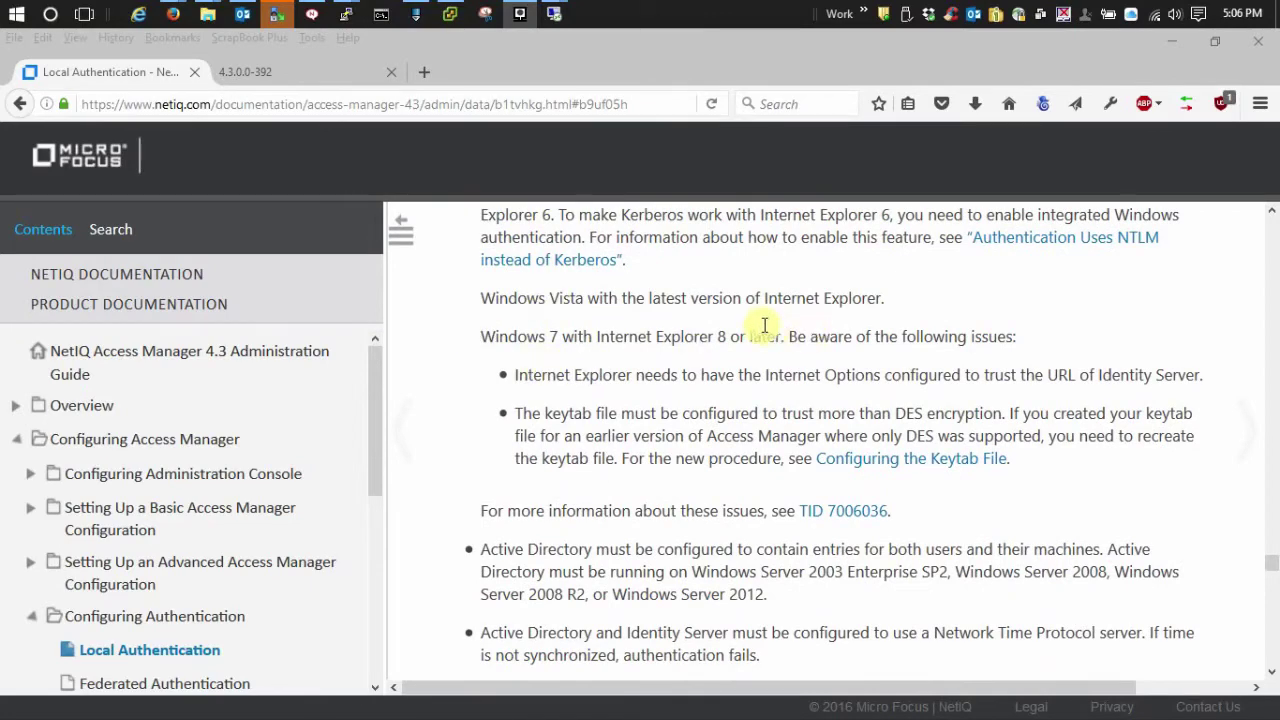
{"action": "scroll", "coordinate": [1190, 400], "scroll_direction": "down", "scroll_amount": 5}
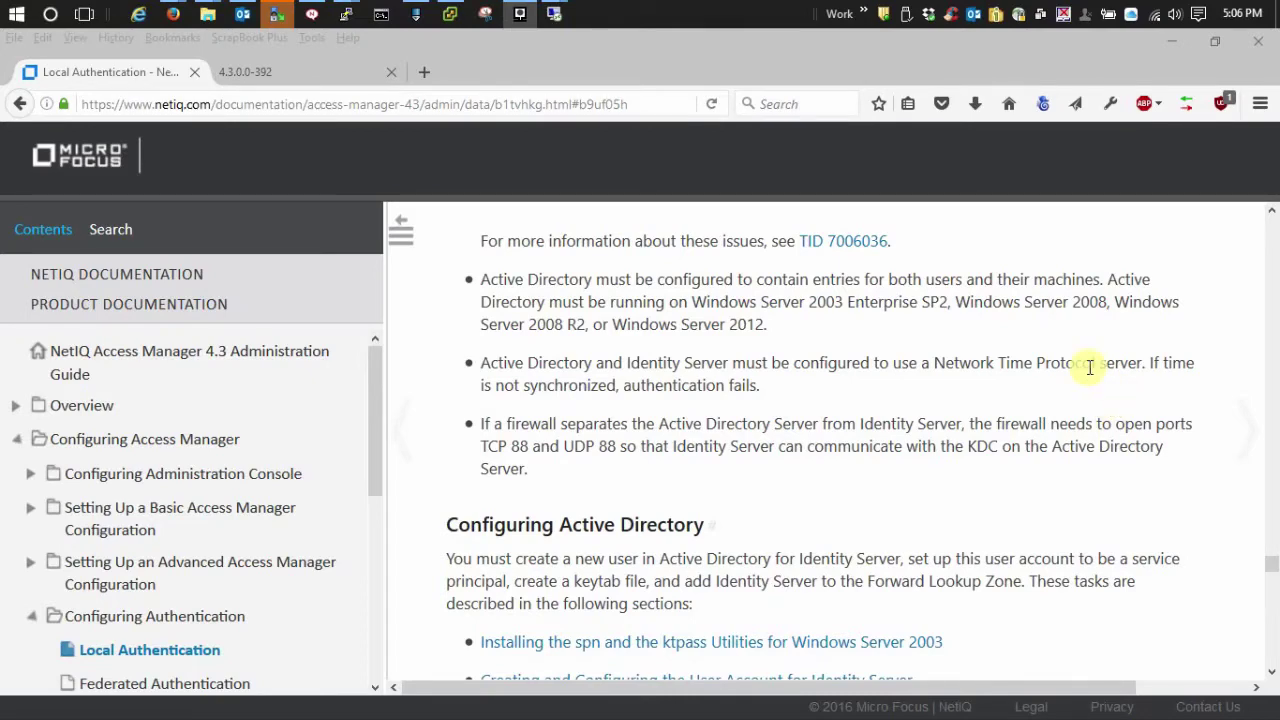
{"action": "scroll", "coordinate": [1080, 360], "scroll_direction": "down", "scroll_amount": 3}
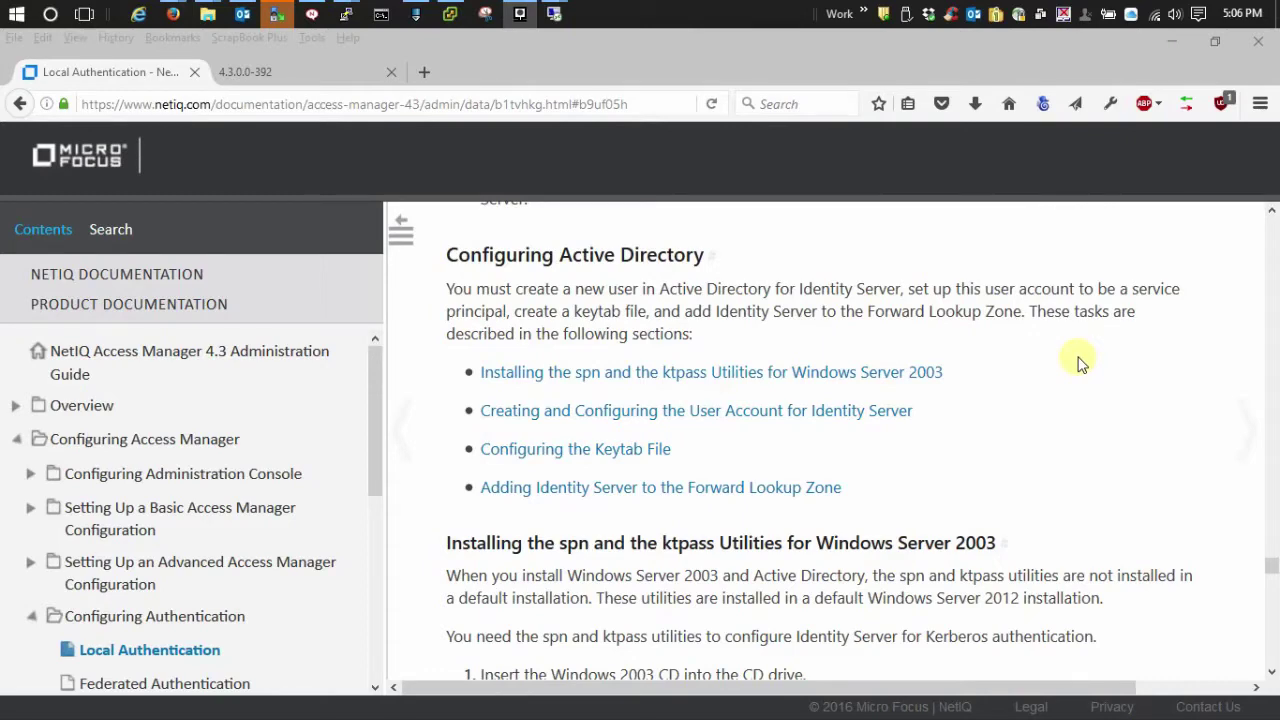
{"action": "scroll", "coordinate": [1080, 362], "scroll_direction": "down", "scroll_amount": 3}
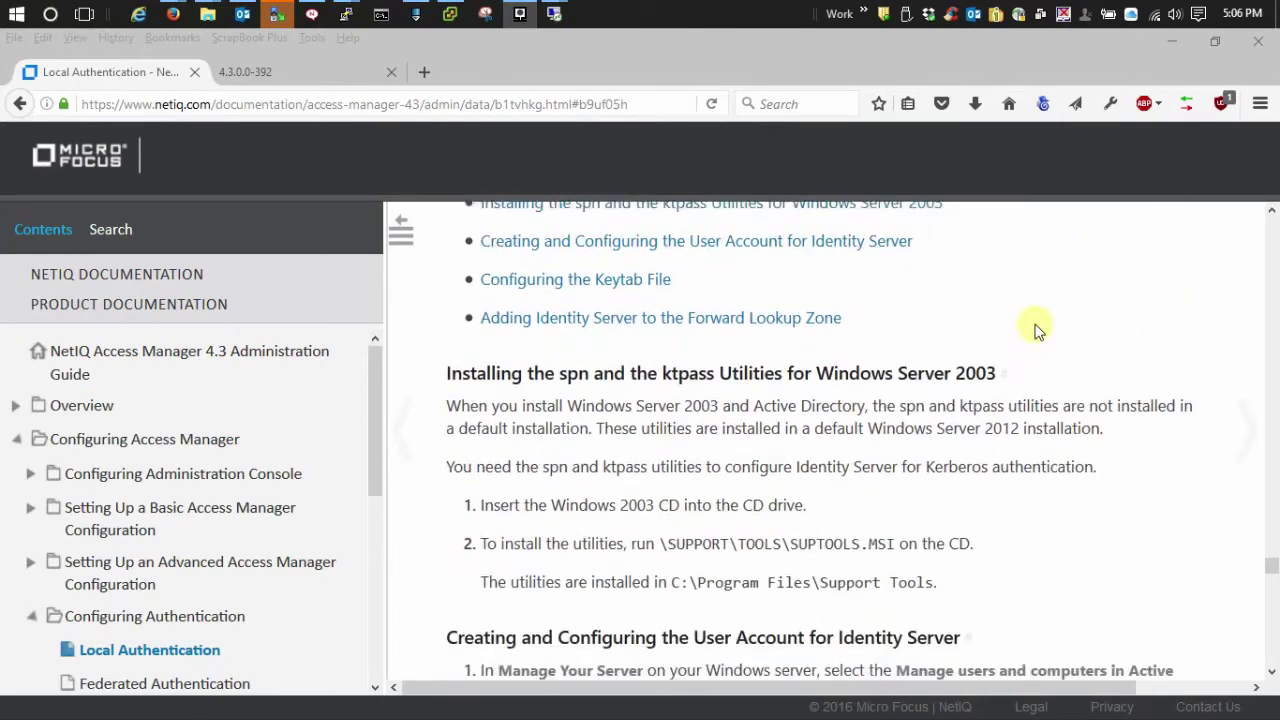
Scroll to the Identity Server user-account steps and highlight the 'First name' field description
{"action": "scroll", "coordinate": [1035, 315], "scroll_direction": "down", "scroll_amount": 3}
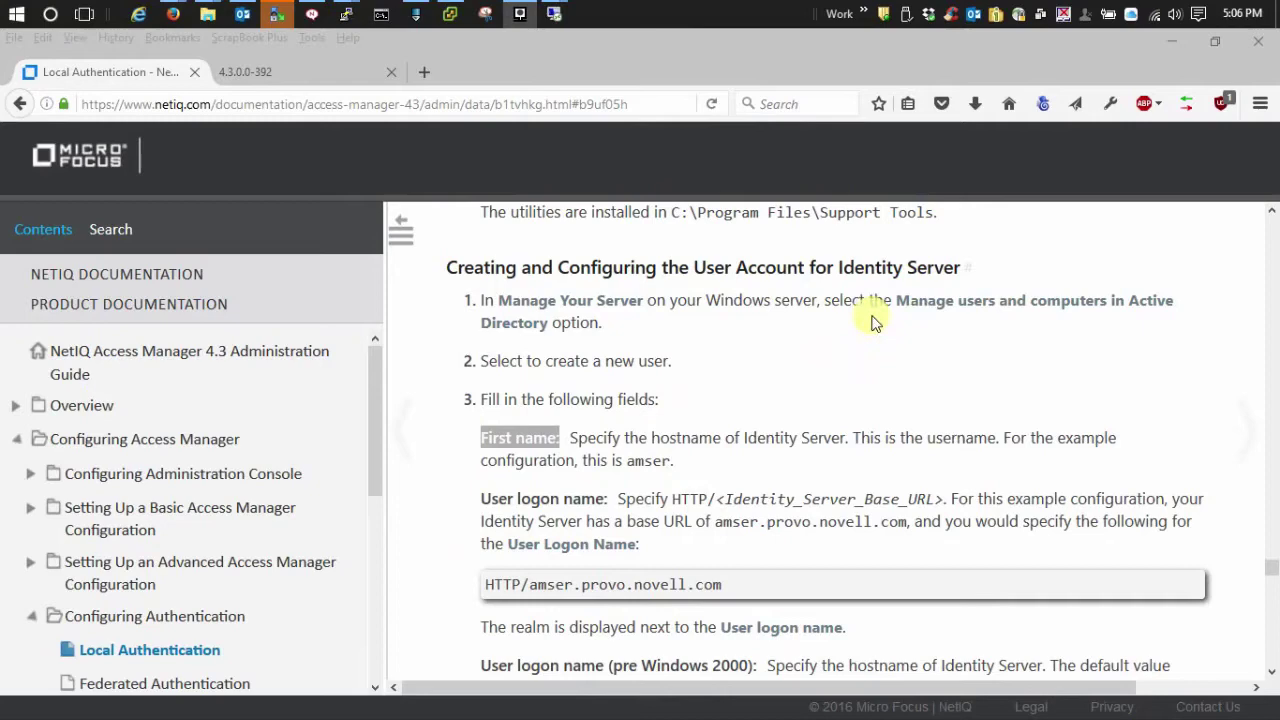
{"action": "scroll", "coordinate": [848, 323], "scroll_direction": "down", "scroll_amount": 1}
{"action": "scroll", "coordinate": [848, 323], "scroll_direction": "down", "scroll_amount": 2}
{"action": "scroll", "coordinate": [529, 331], "scroll_direction": "up", "scroll_amount": 3}
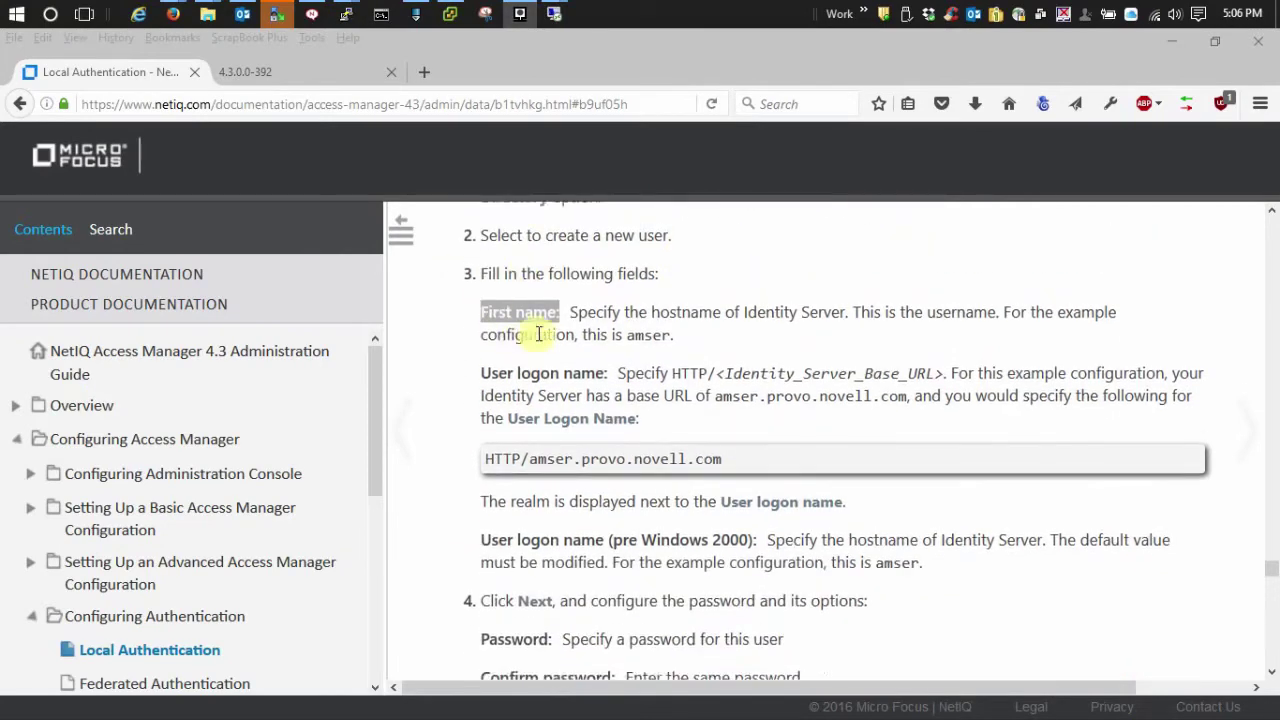
{"action": "left_click_drag", "start_coordinate": [474, 443], "coordinate": [561, 438]}
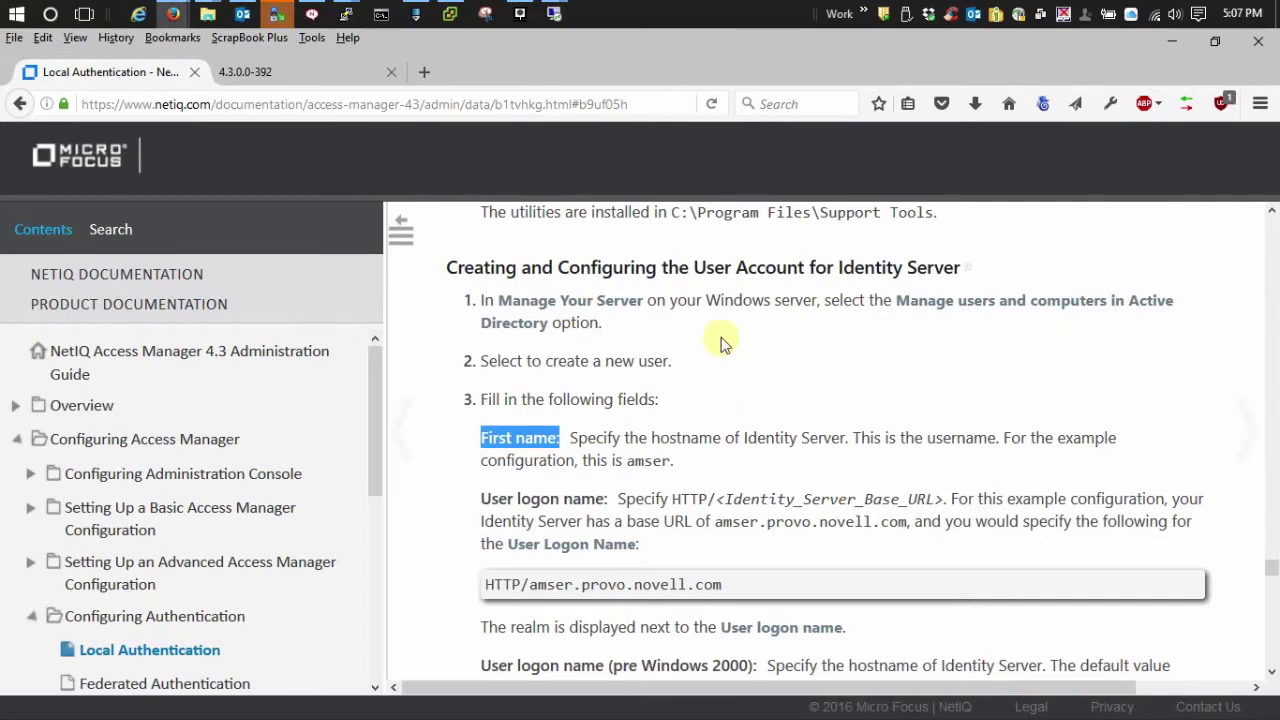
{"action": "left_click", "coordinate": [449, 506]}
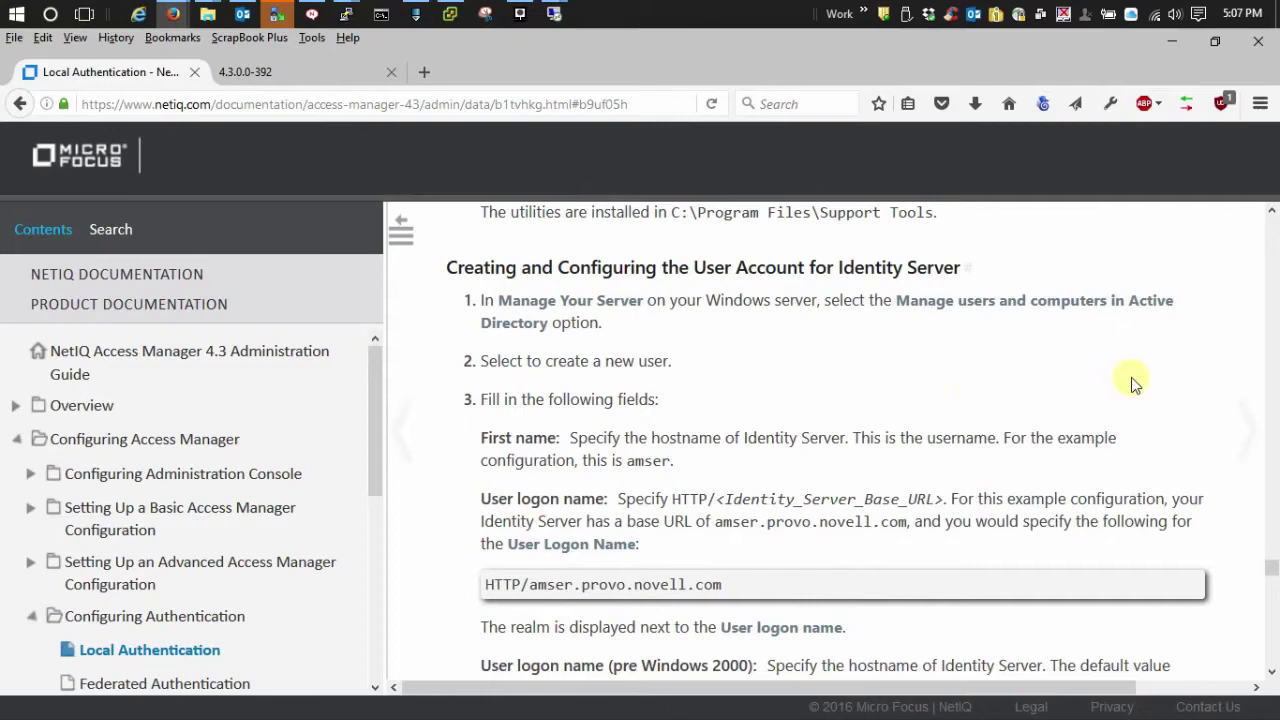
{"action": "scroll", "coordinate": [1122, 350], "scroll_direction": "down", "scroll_amount": 3}
In the 2012-AD remote session, start creating a new user in the Users container
{"action": "mouse_move", "coordinate": [553, 14]}
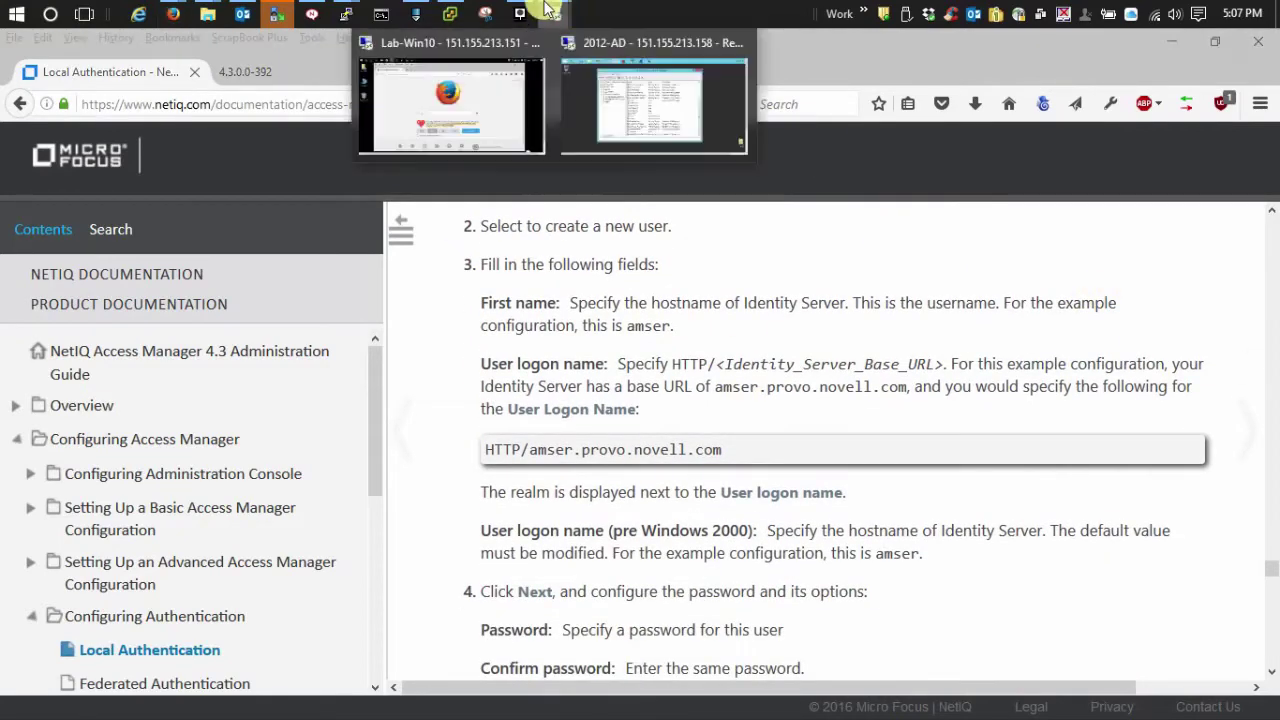
{"action": "left_click", "coordinate": [644, 106]}
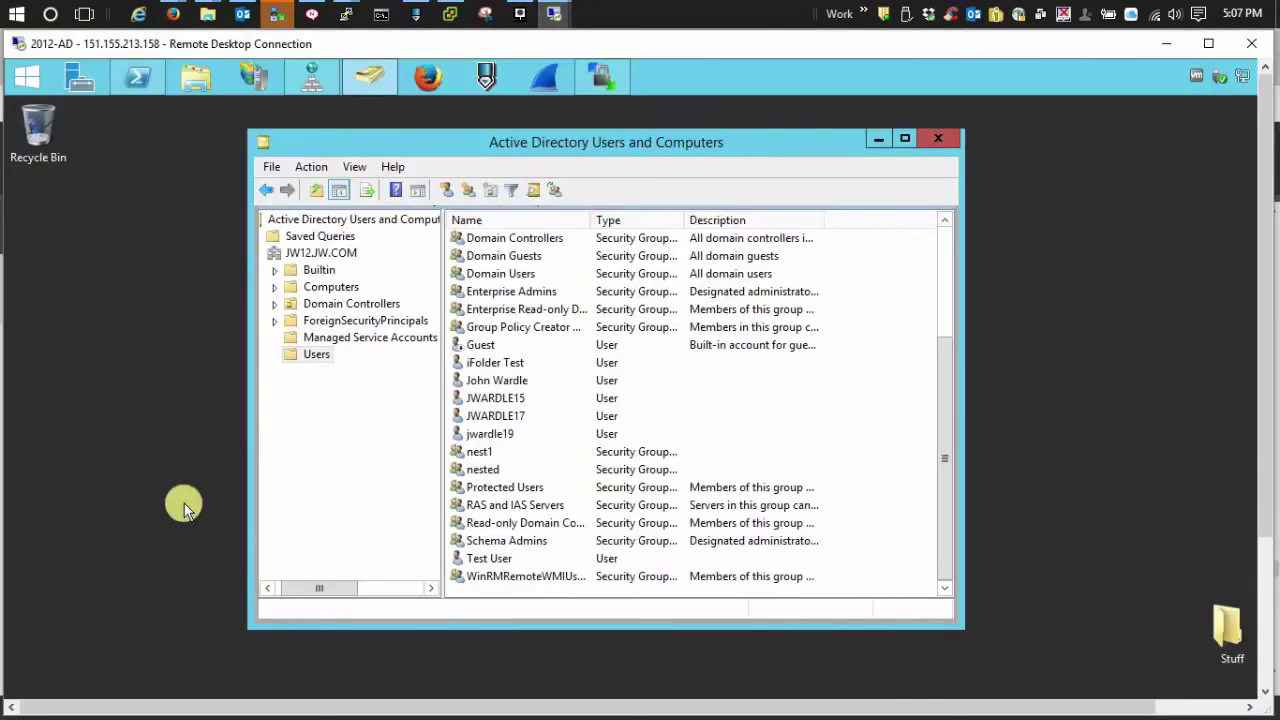
{"action": "right_click", "coordinate": [308, 362]}
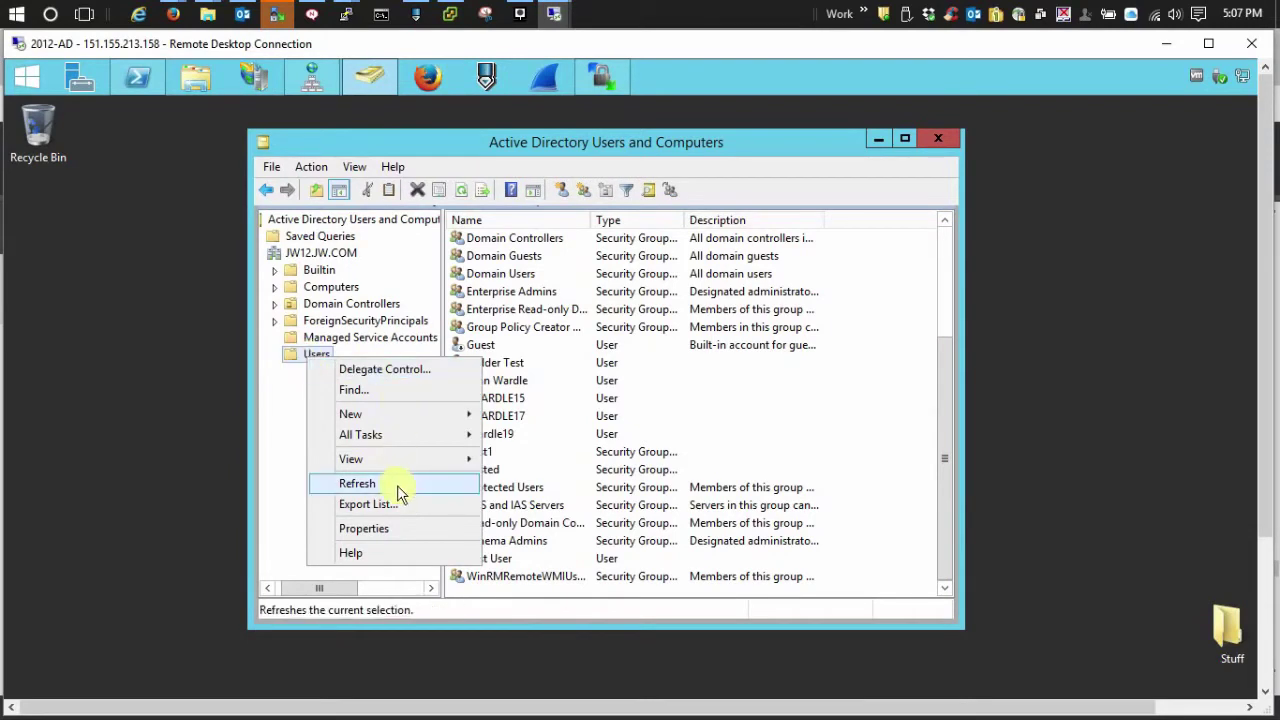
{"action": "mouse_move", "coordinate": [386, 416]}
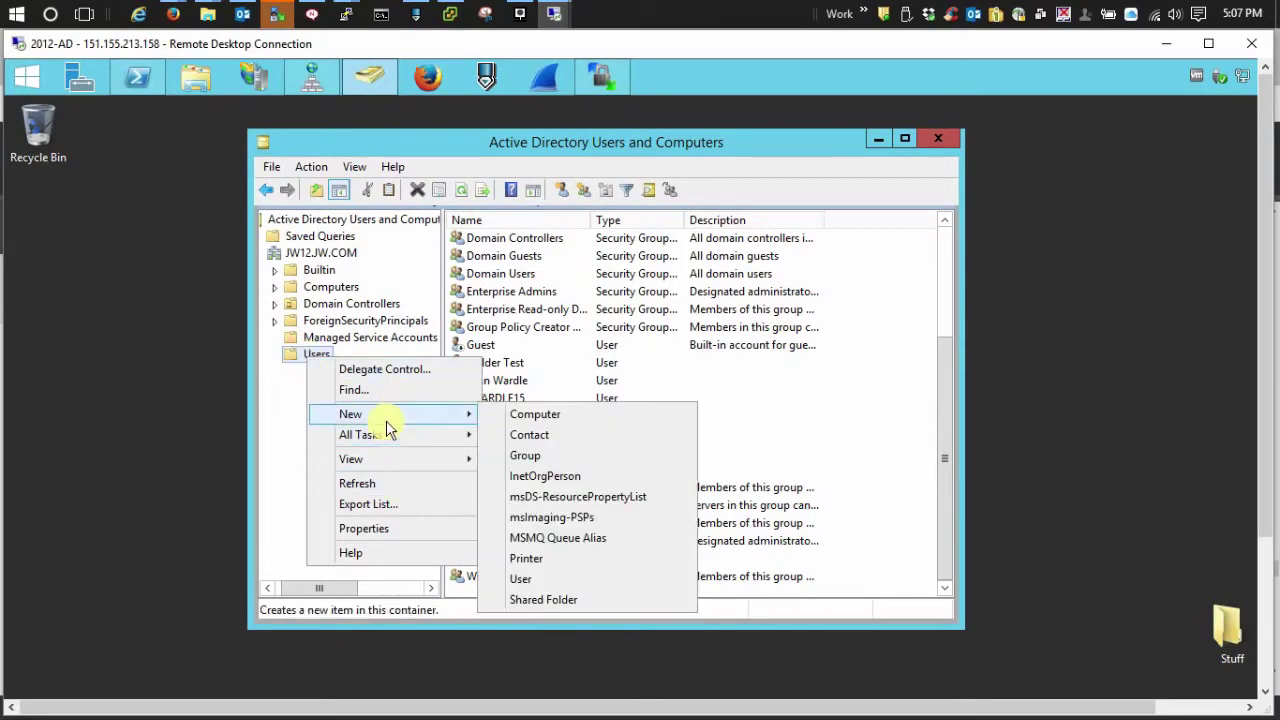
{"action": "left_click", "coordinate": [524, 578]}
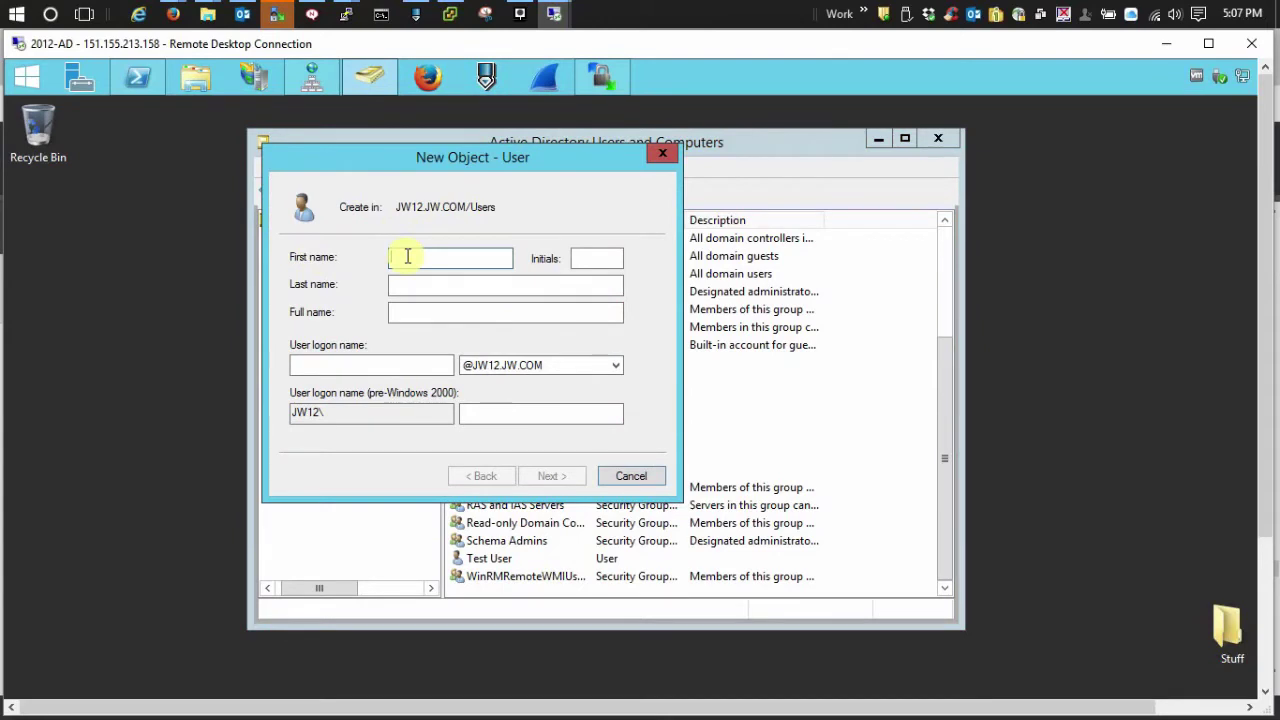
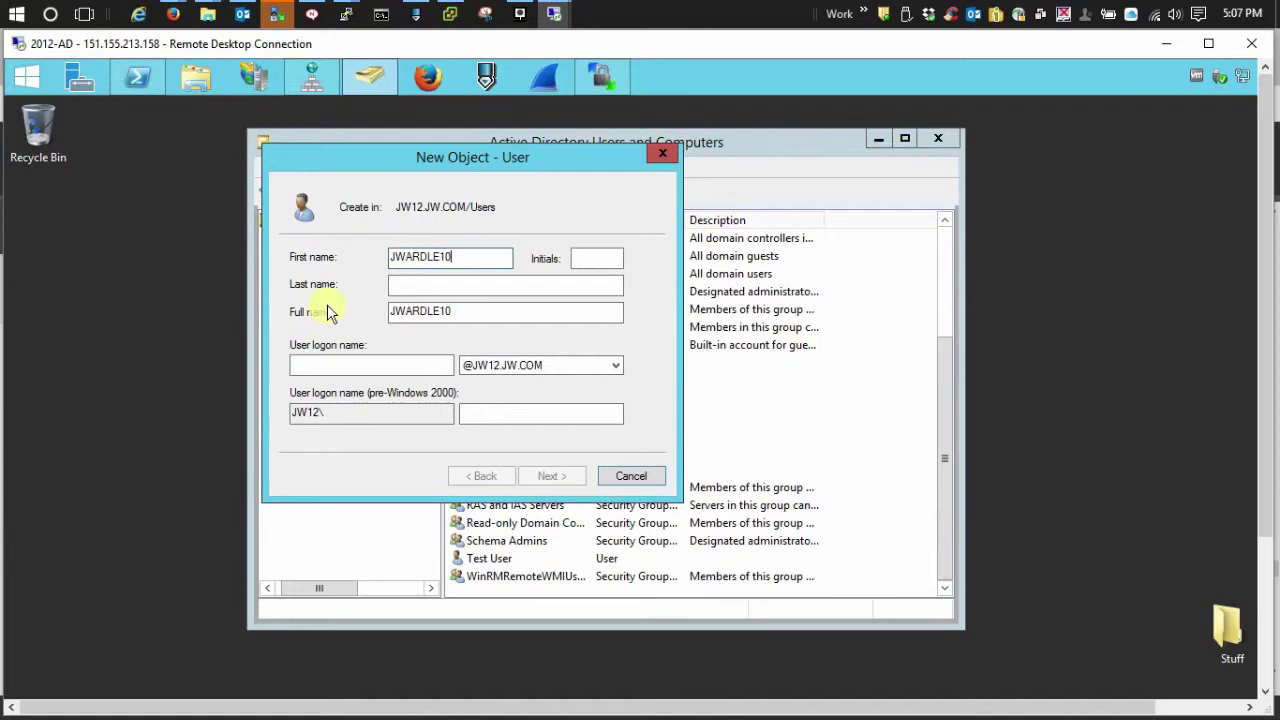
Enter the account's first name, logon name HTTP/idp.jw4.com, and matching pre-Windows 2000 logon name
{"action": "left_click", "coordinate": [358, 367]}
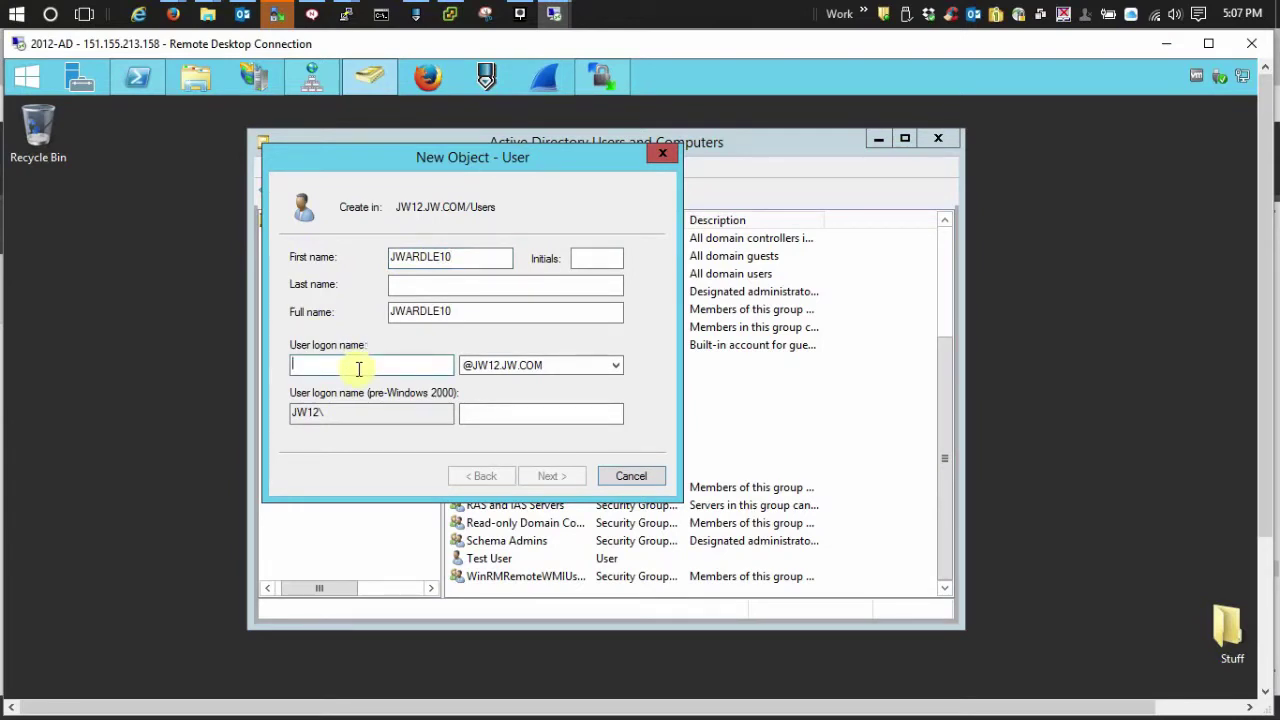
{"action": "type", "text": "H"}
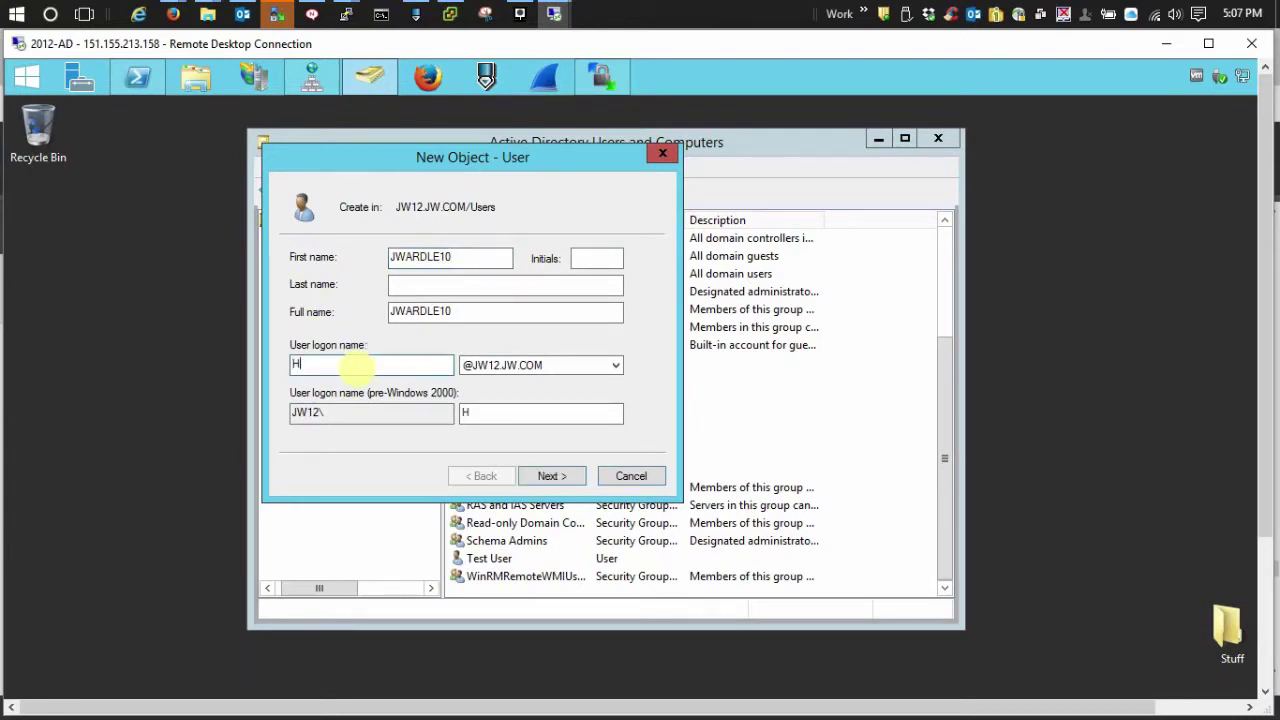
{"action": "type", "text": "TTP/idp.jw4.c"}
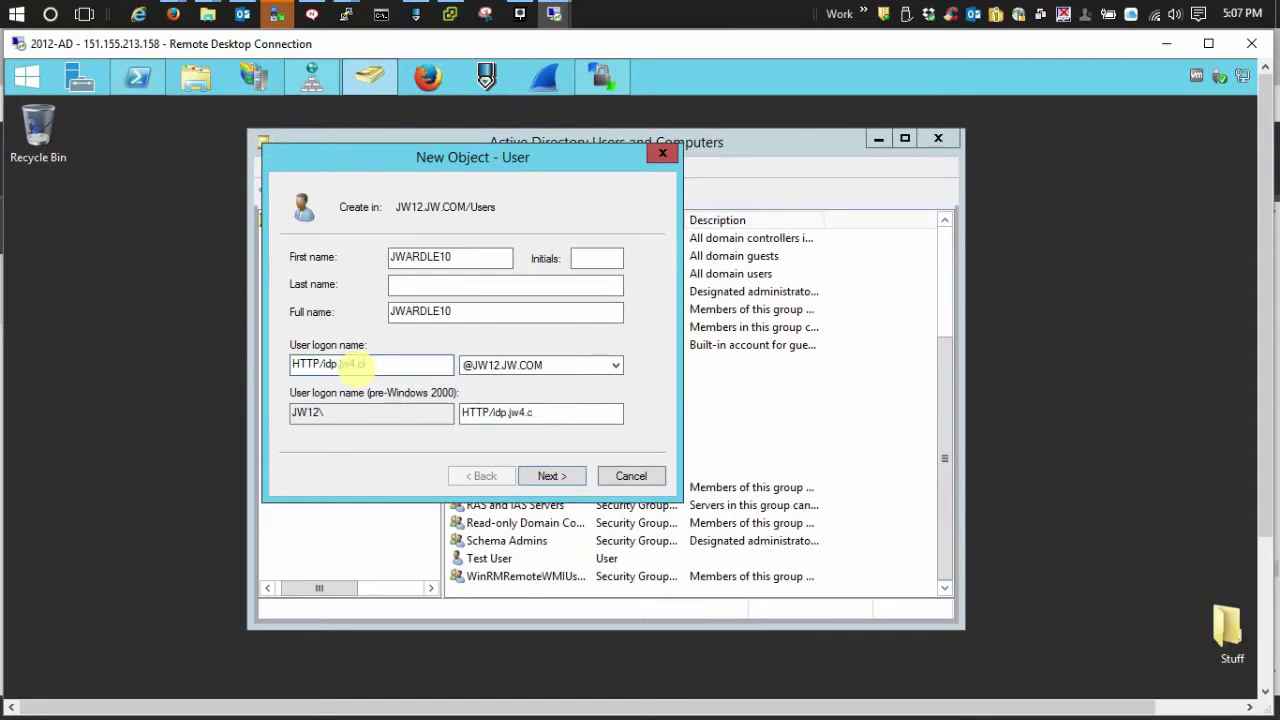
{"action": "type", "text": "om"}
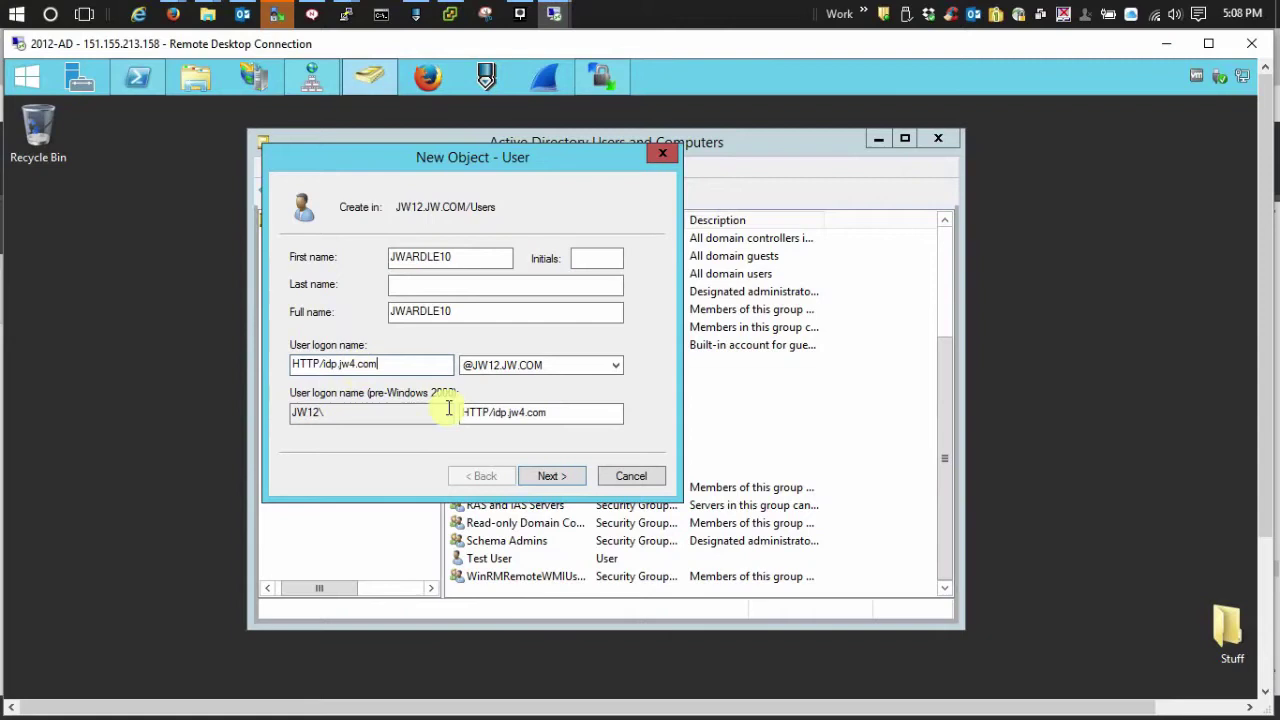
{"action": "double_click", "coordinate": [544, 414]}
{"action": "left_click_drag", "start_coordinate": [544, 414], "coordinate": [572, 415]}
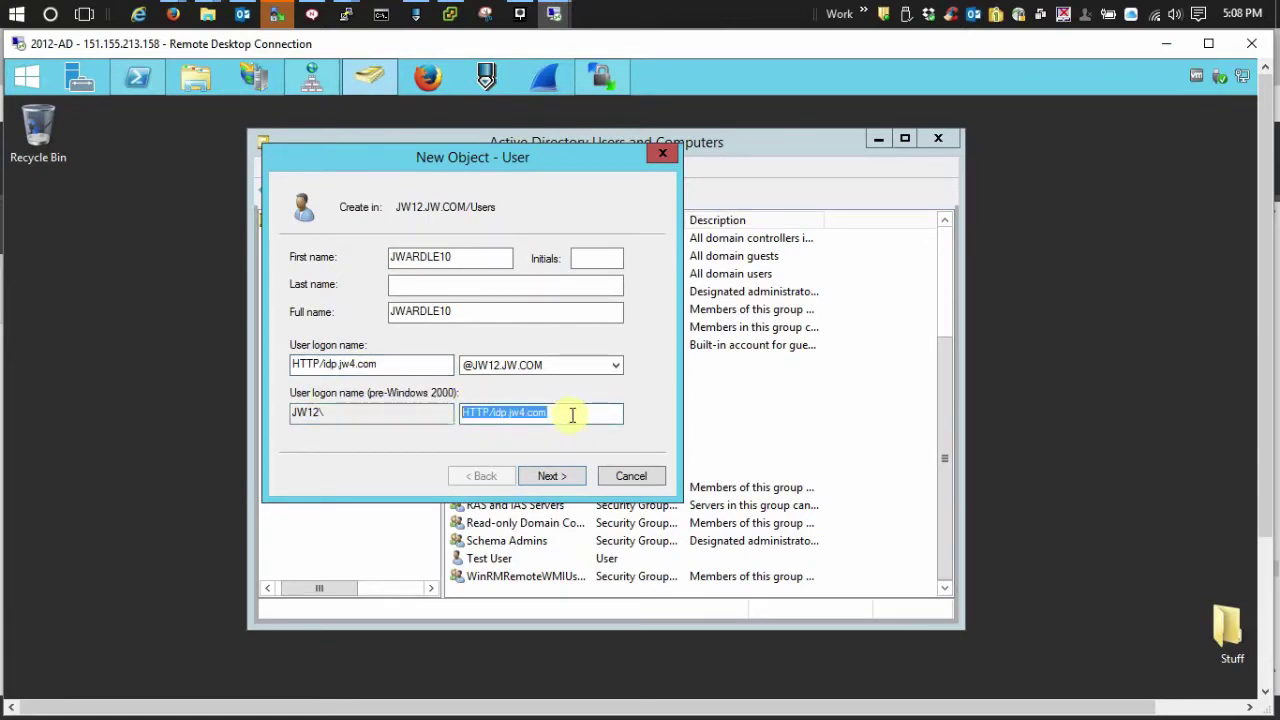
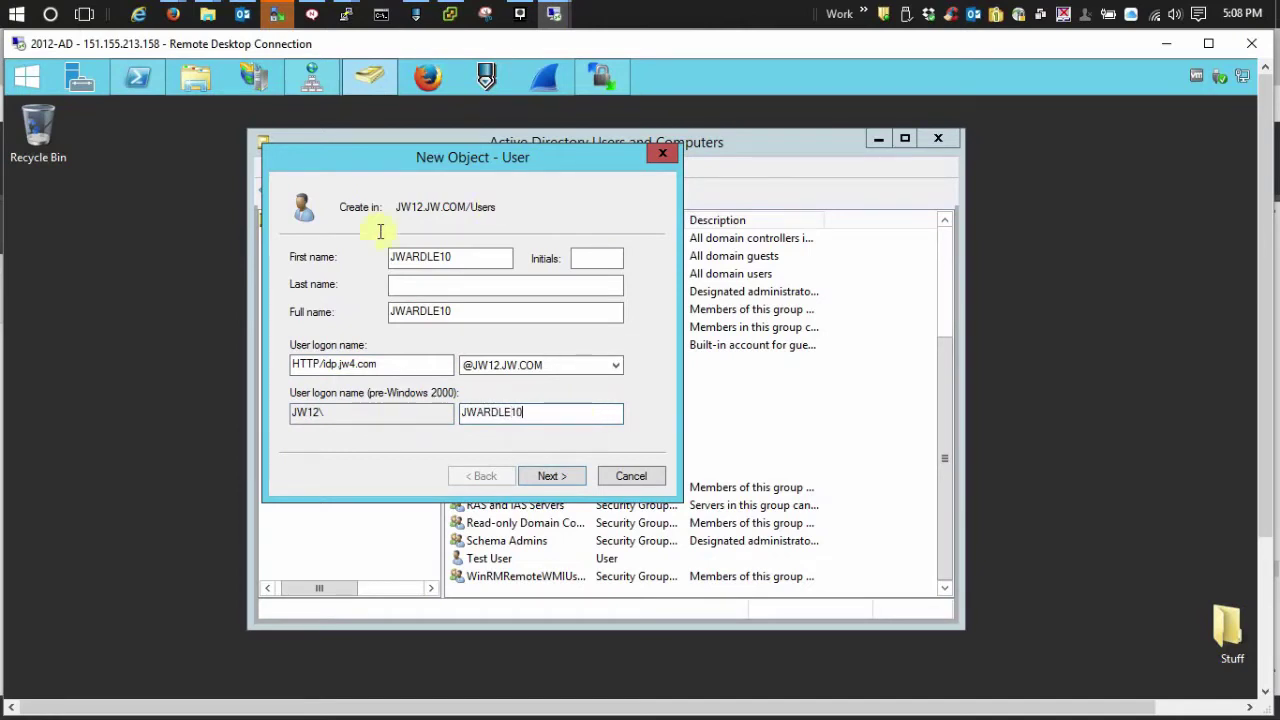
Give the account a password that never expires and needs no change at next logon, then create it
{"action": "left_click", "coordinate": [572, 478]}
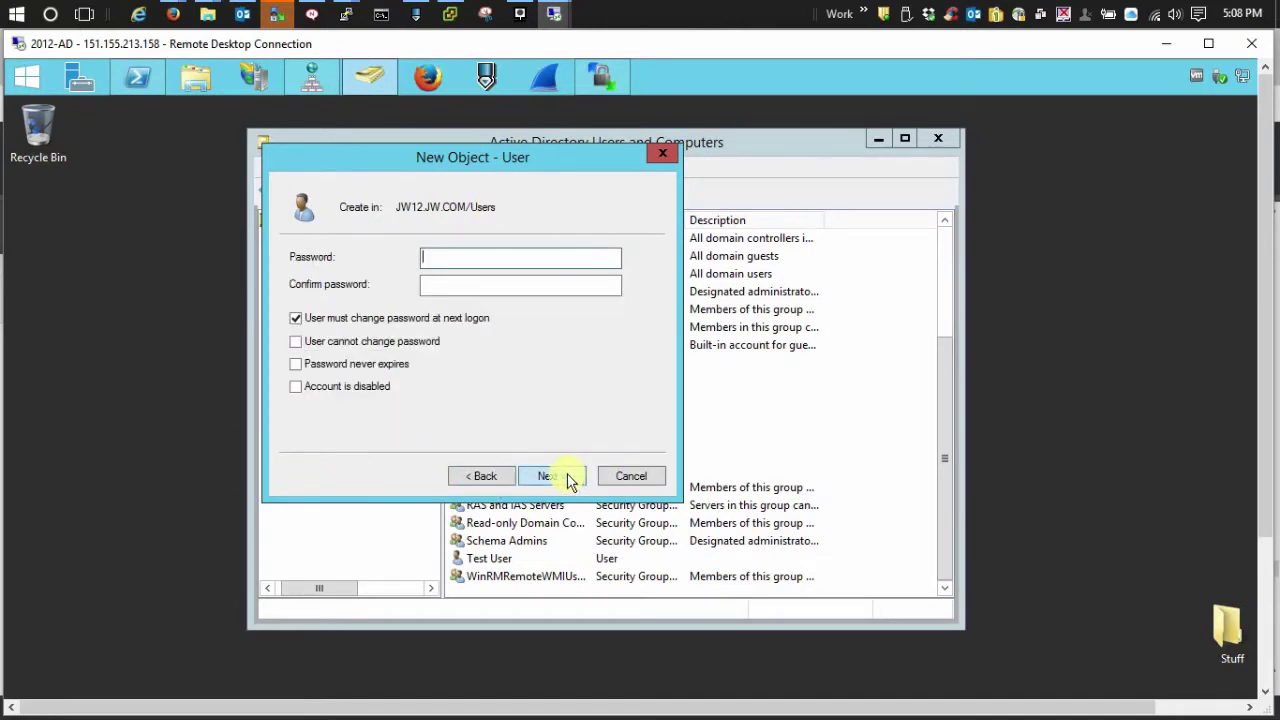
{"action": "type", "text": "Password1"}
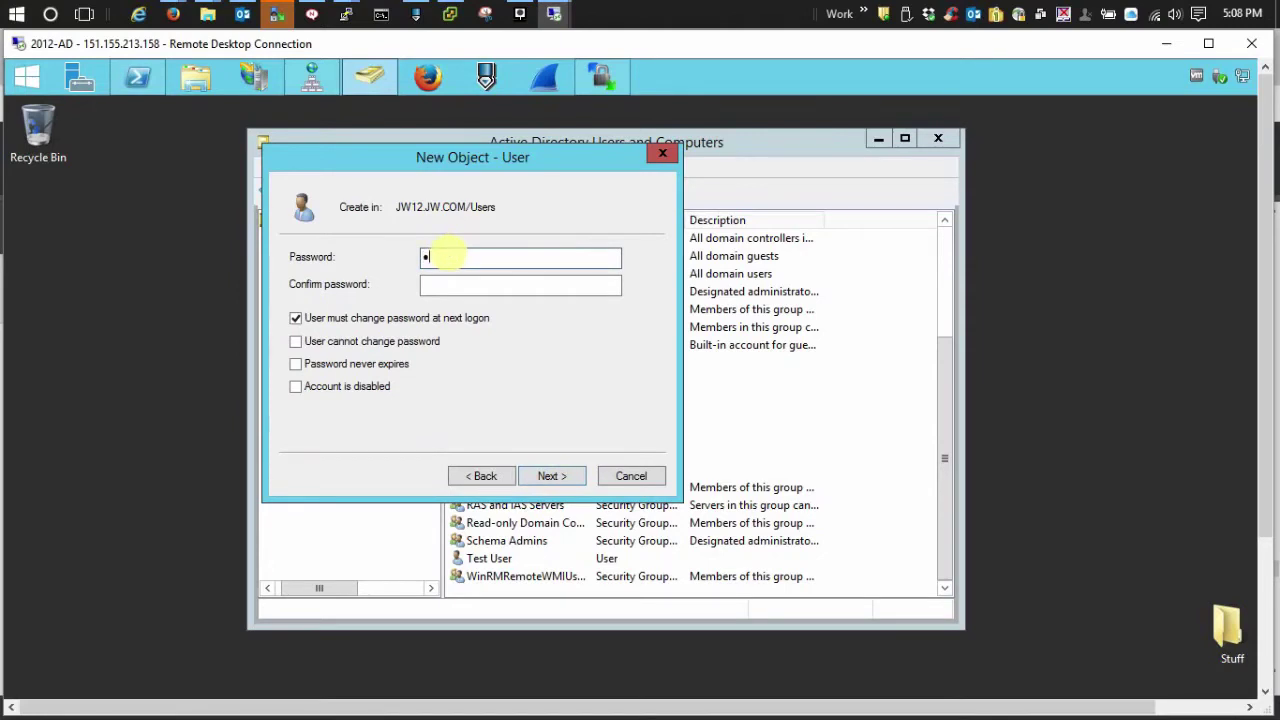
{"action": "key", "text": "Tab"}
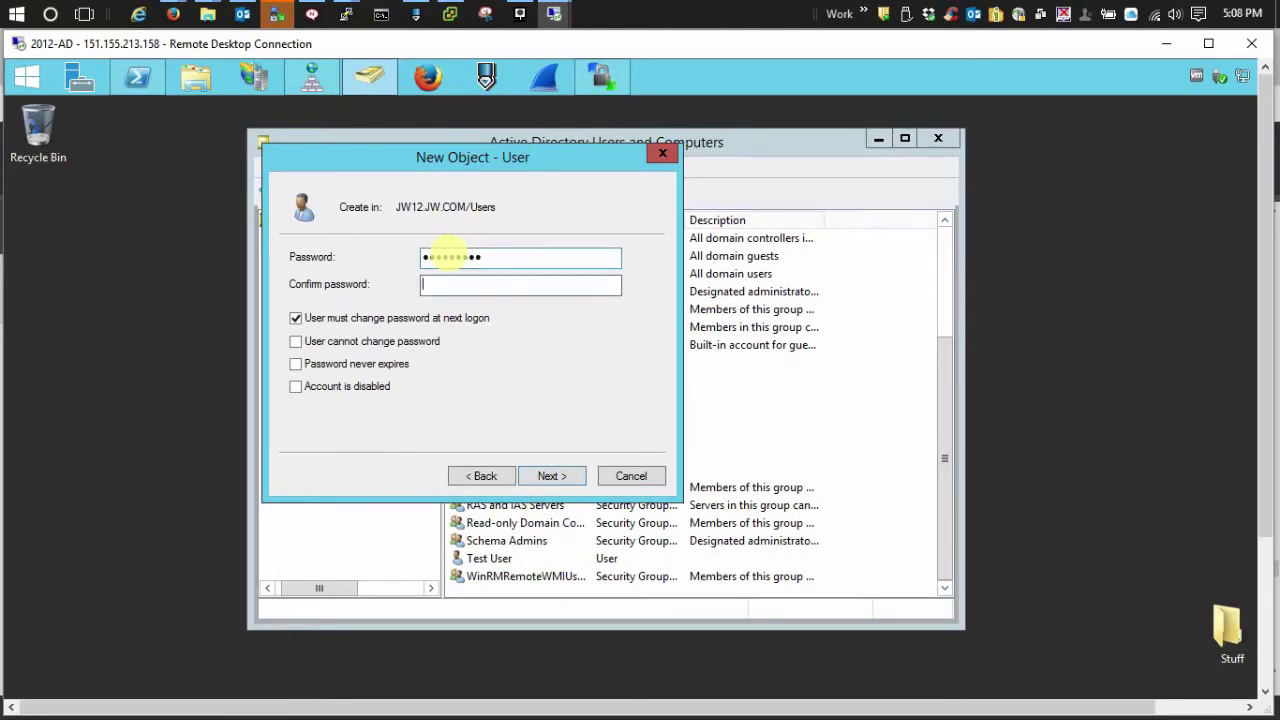
{"action": "type", "text": "Password1"}
{"action": "left_click", "coordinate": [295, 319]}
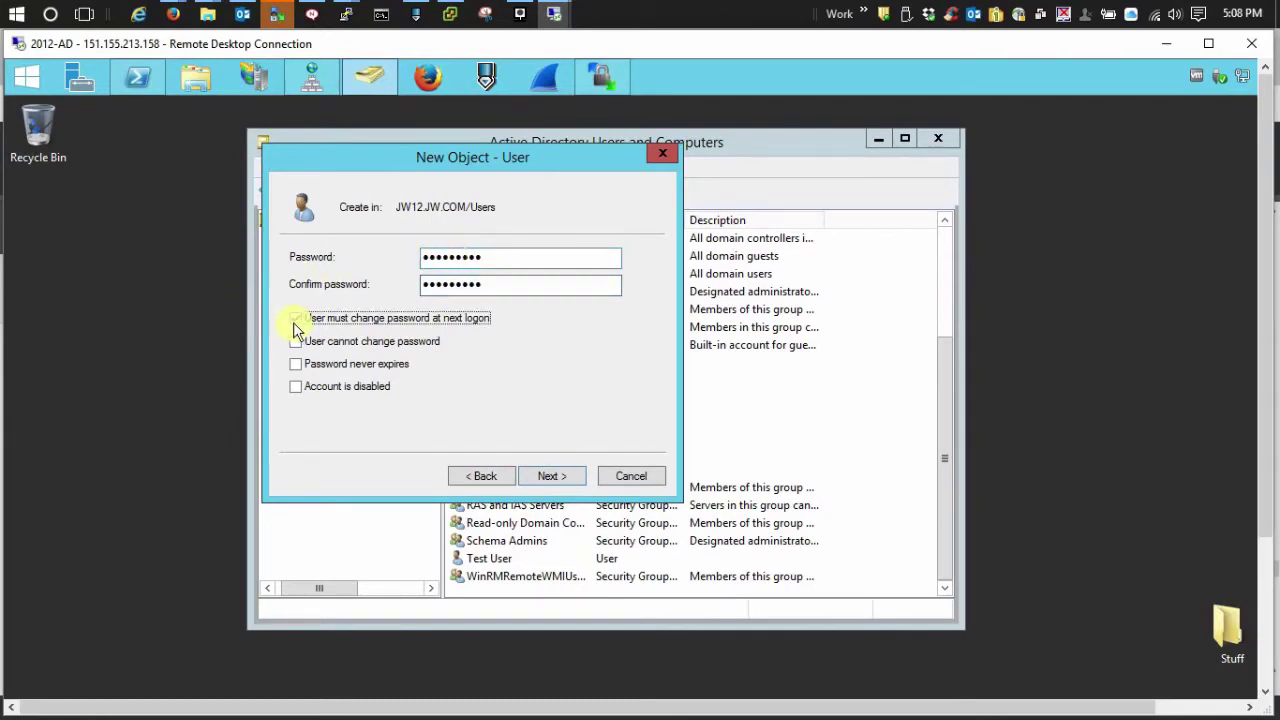
{"action": "left_click", "coordinate": [295, 366]}
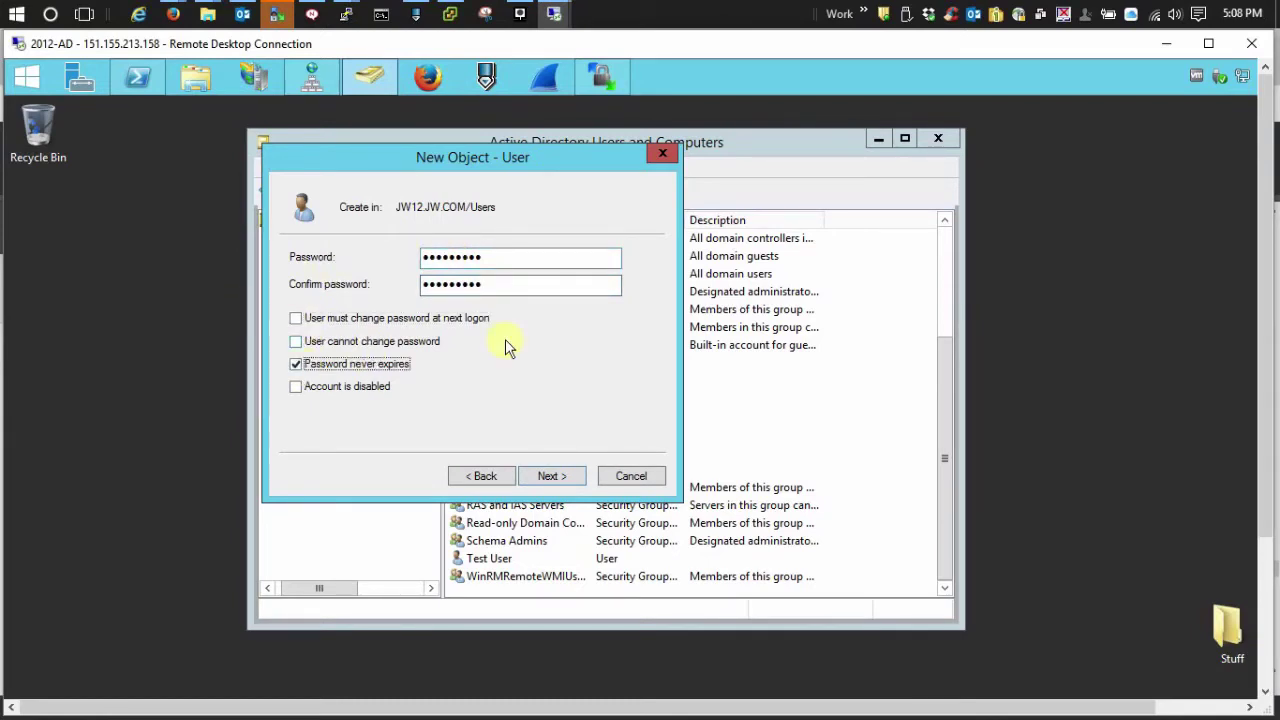
{"action": "left_click", "coordinate": [552, 476]}
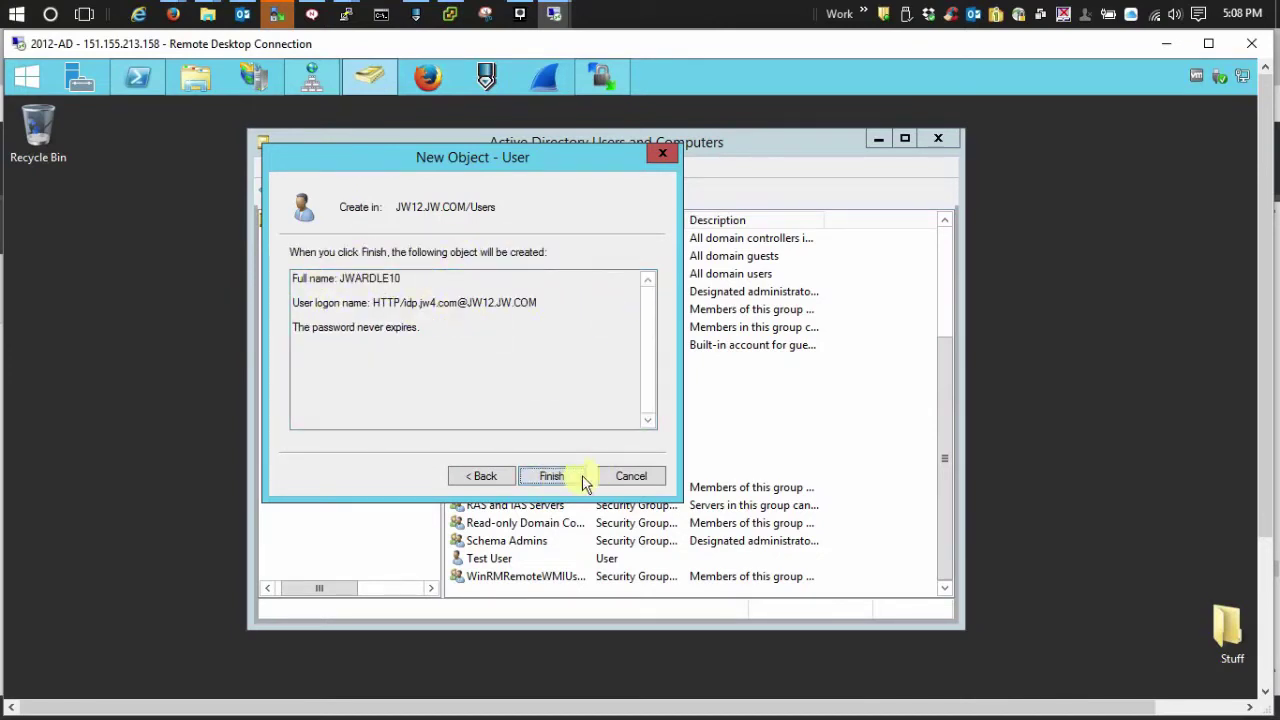
{"action": "left_click", "coordinate": [561, 483]}
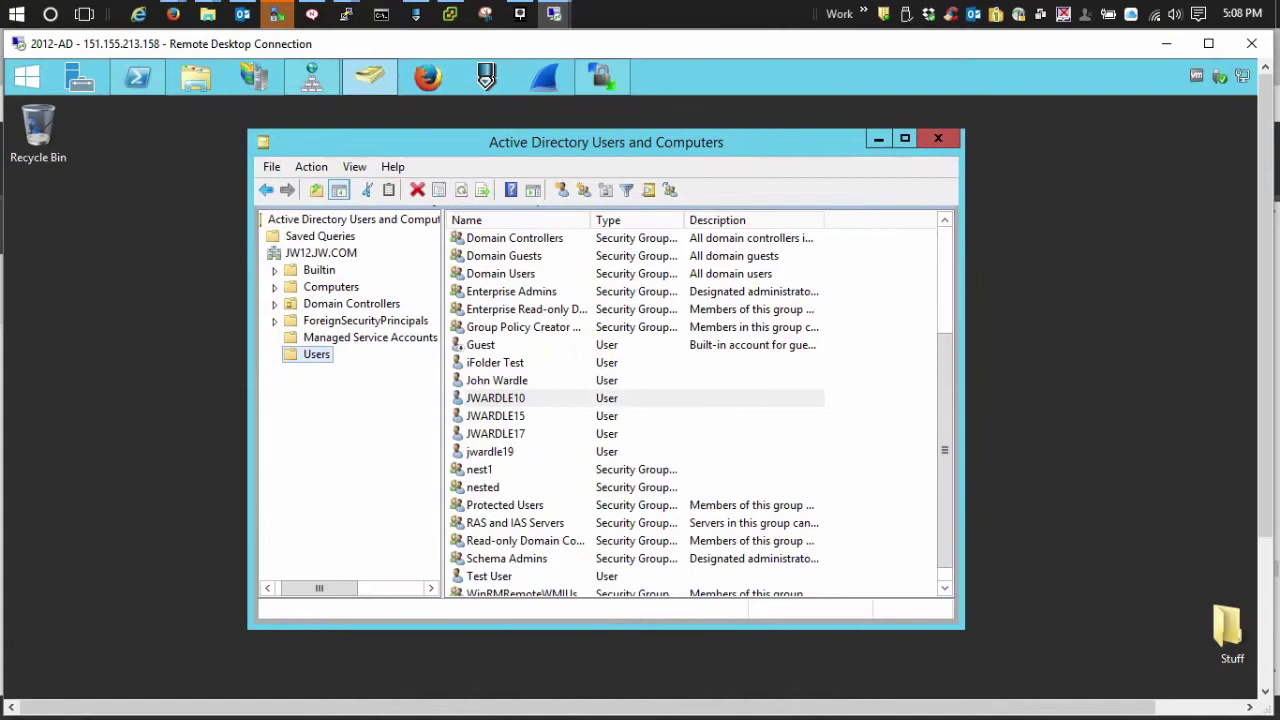
{"action": "left_click", "coordinate": [138, 80]}
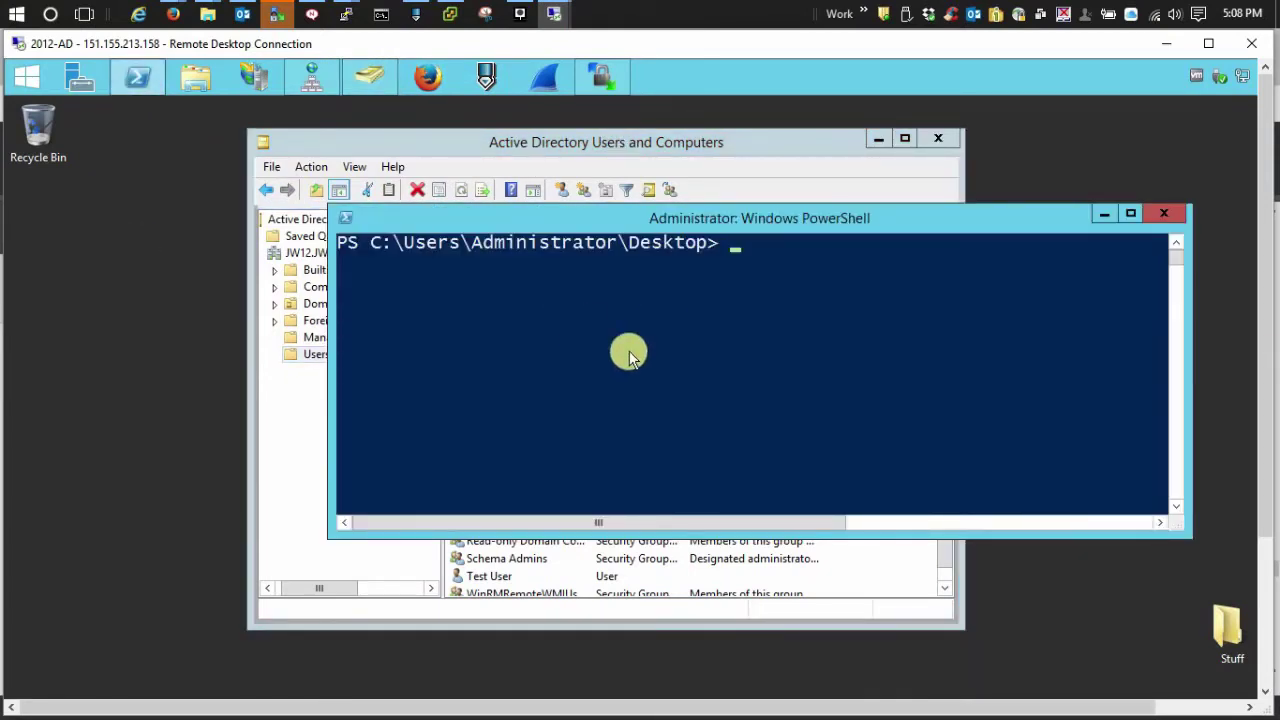
{"action": "left_click_drag", "start_coordinate": [820, 221], "coordinate": [686, 180]}
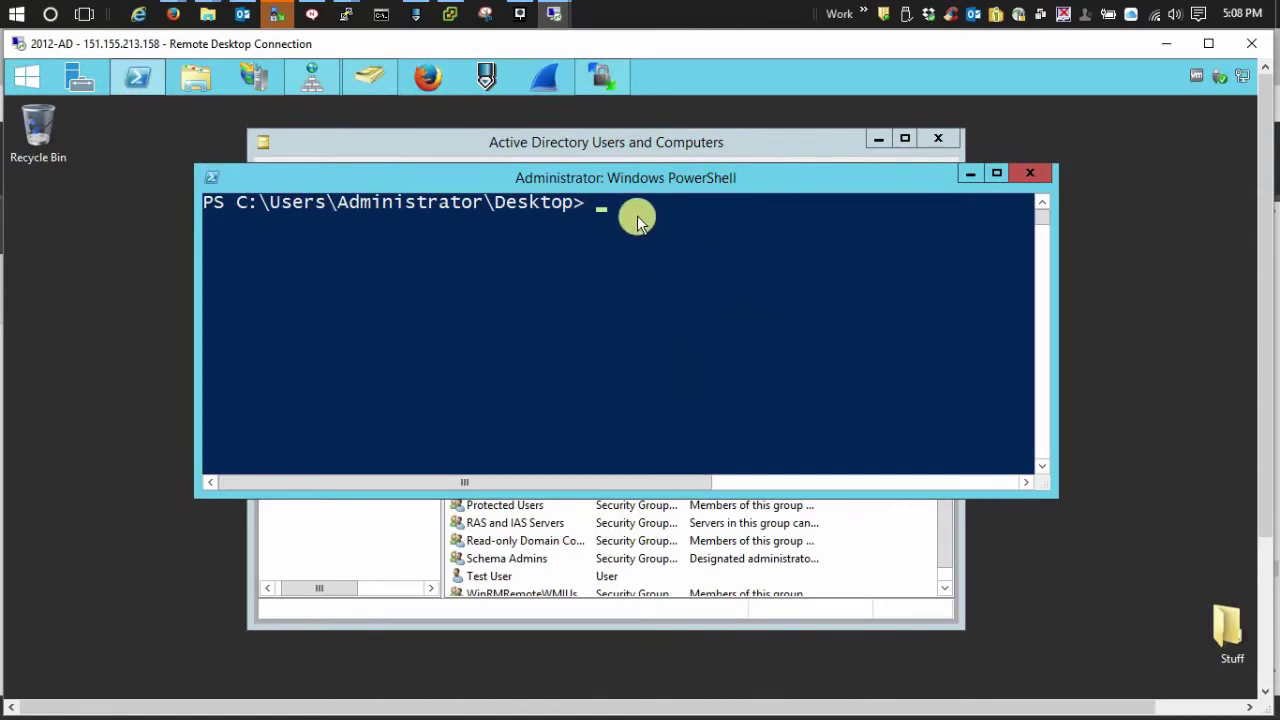
{"action": "left_click", "coordinate": [625, 205]}
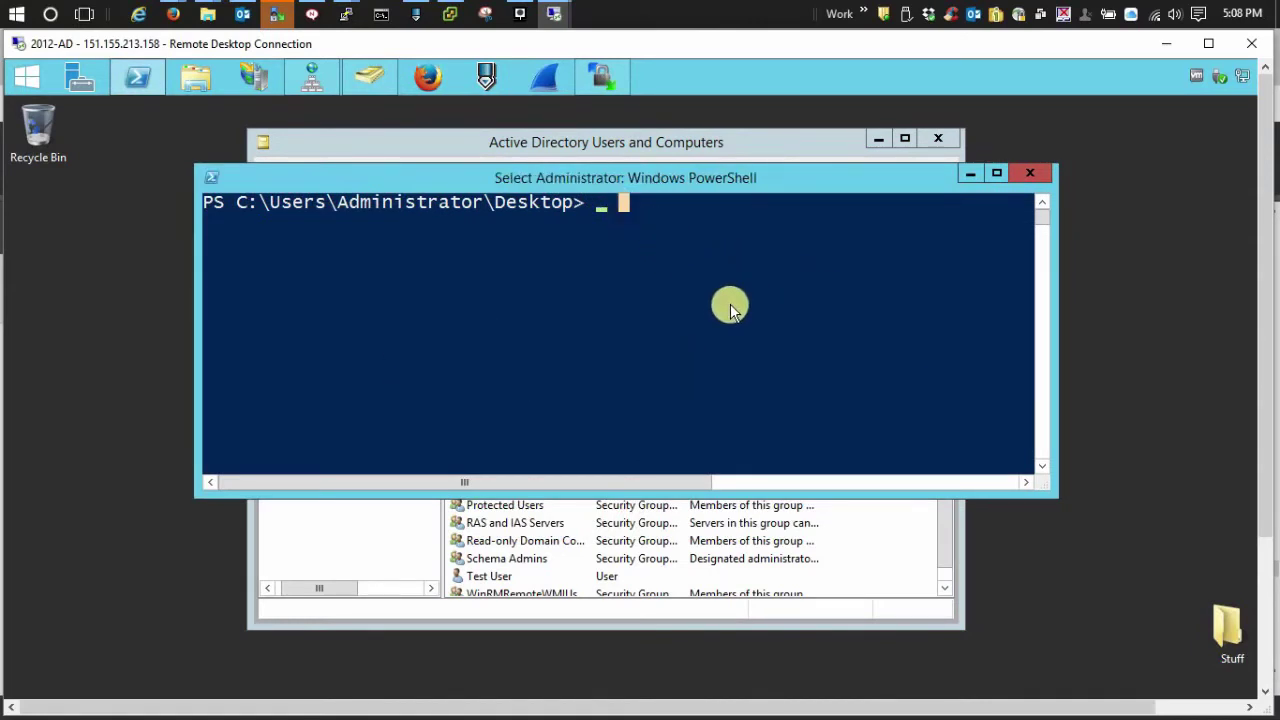
{"action": "type", "text": "setsp"}
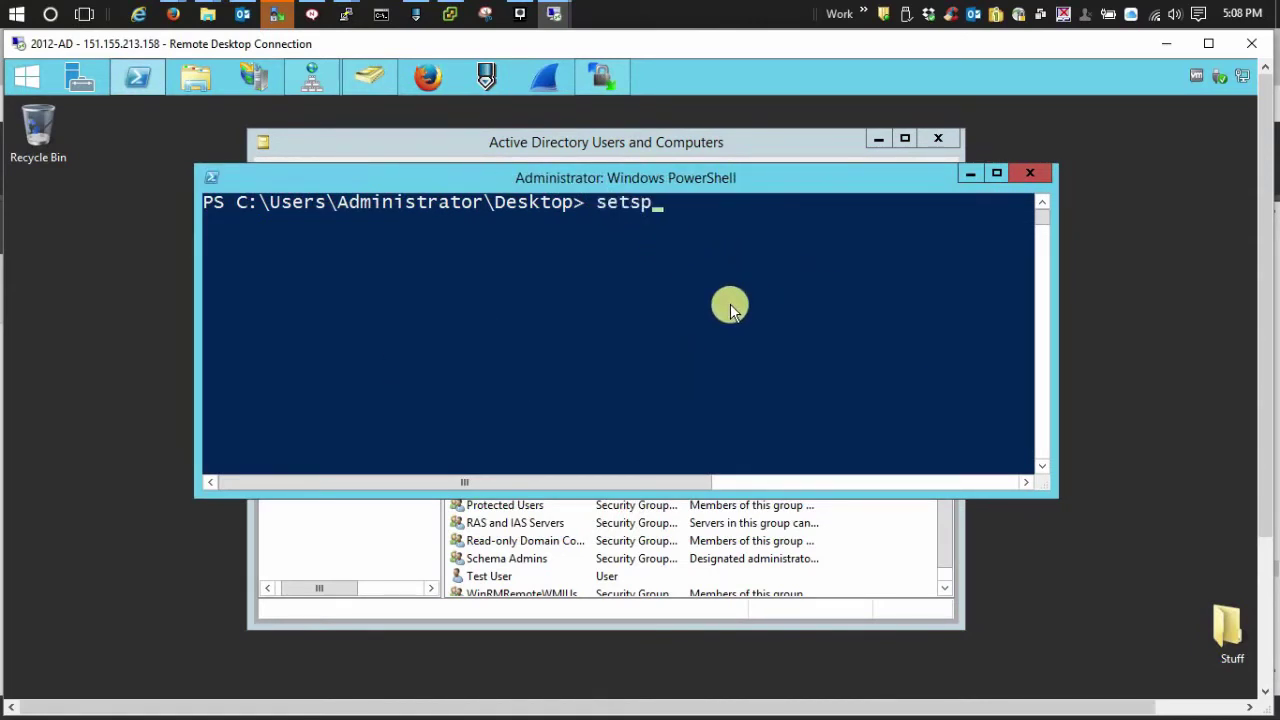
{"action": "type", "text": "n -A HTTP/idp.jw4.com"}
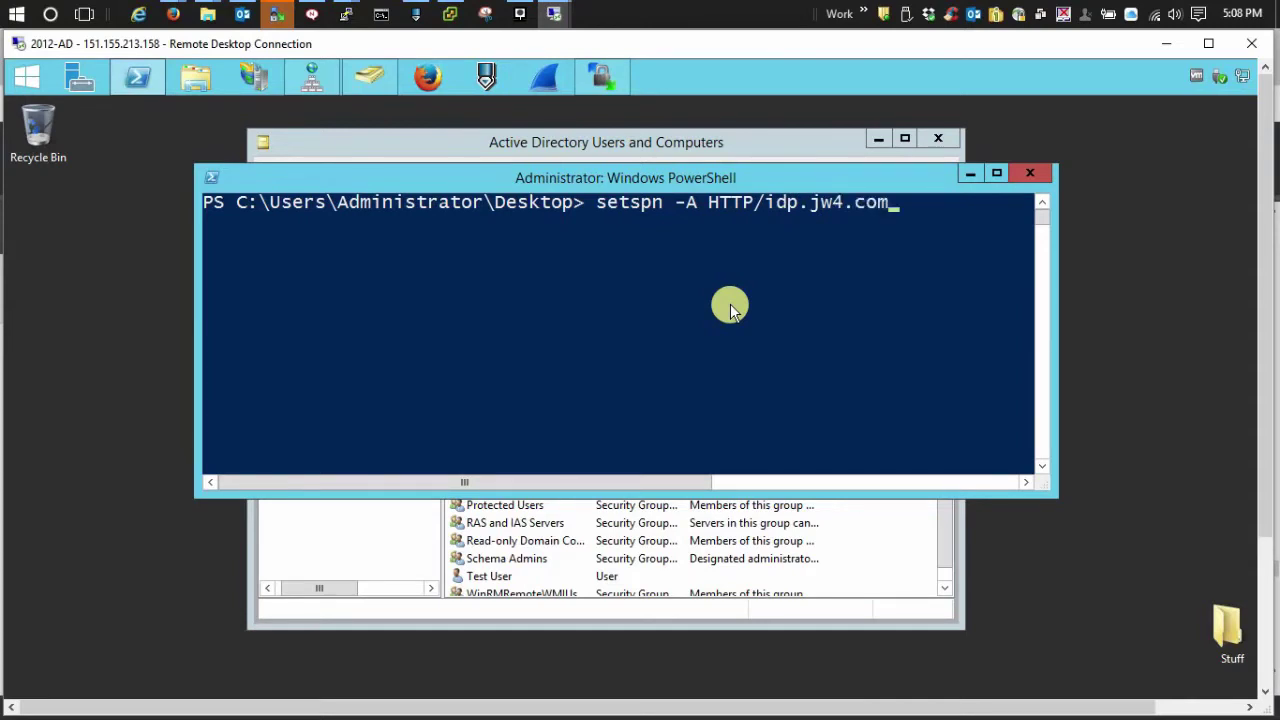
{"action": "type", "text": "@JW12.JW.COM"}
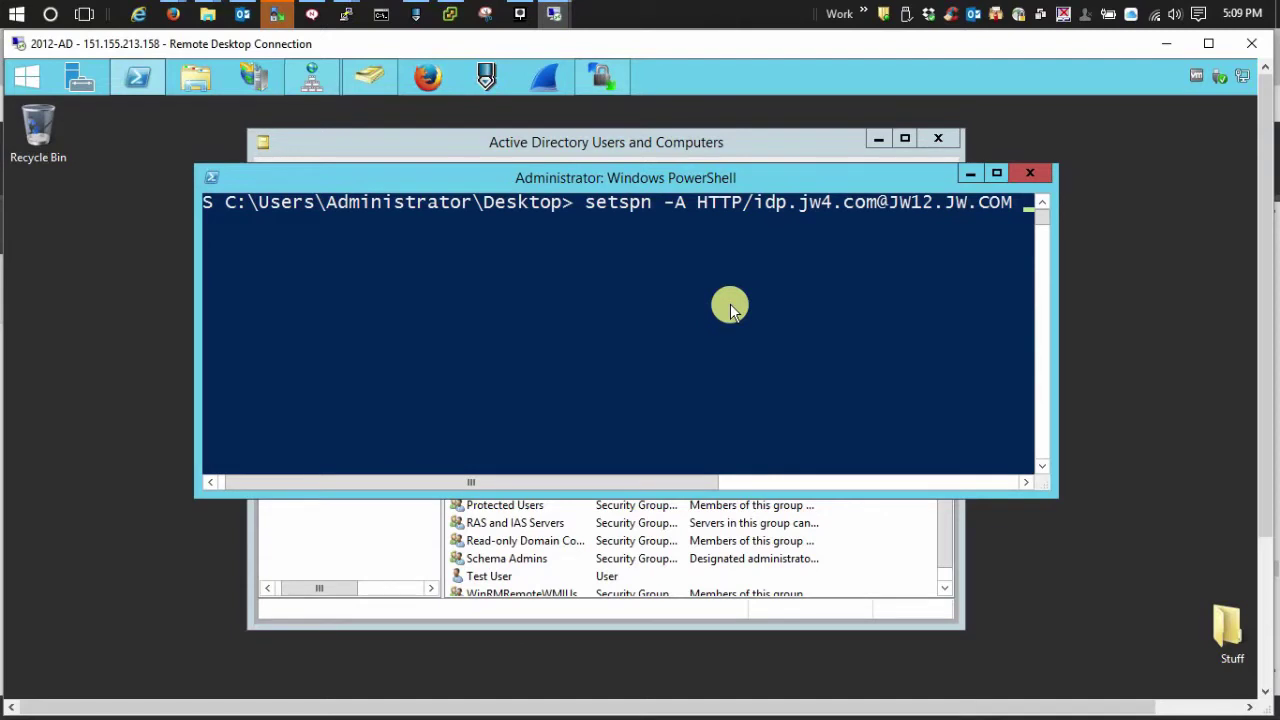
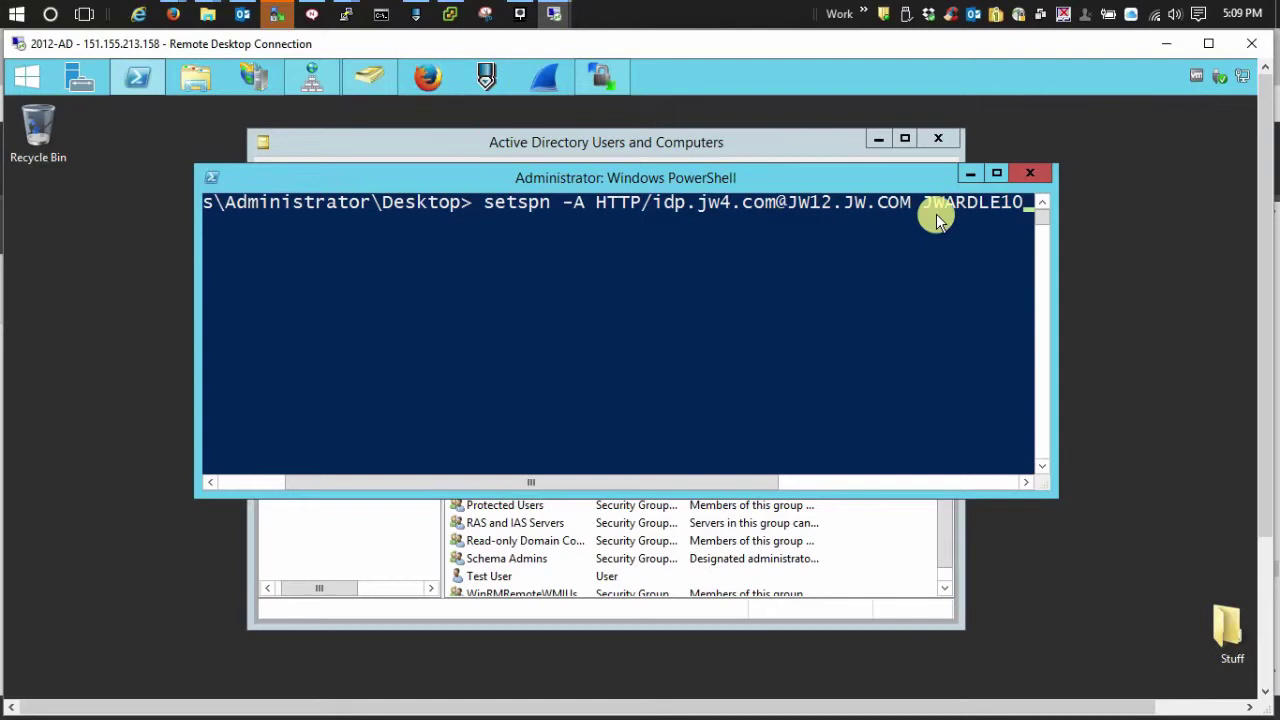
{"action": "key", "text": "Return"}
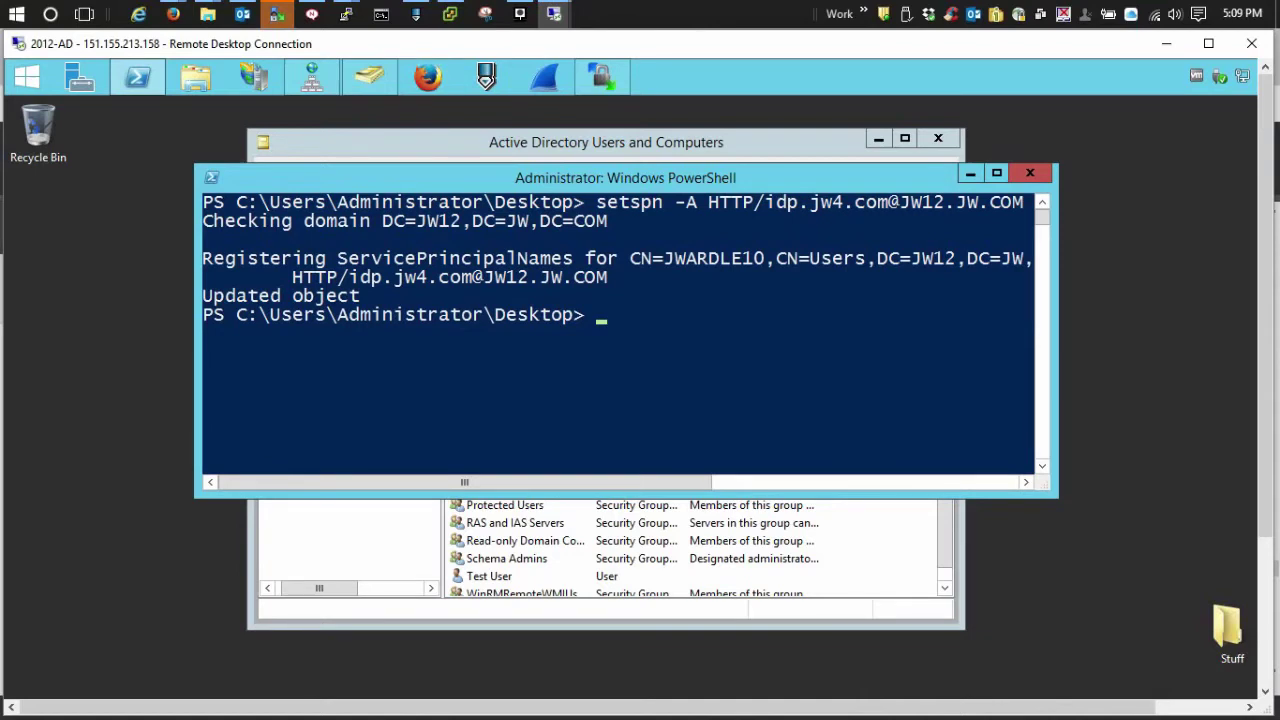
{"action": "left_click", "coordinate": [746, 334]}
{"action": "key", "text": "Up"}
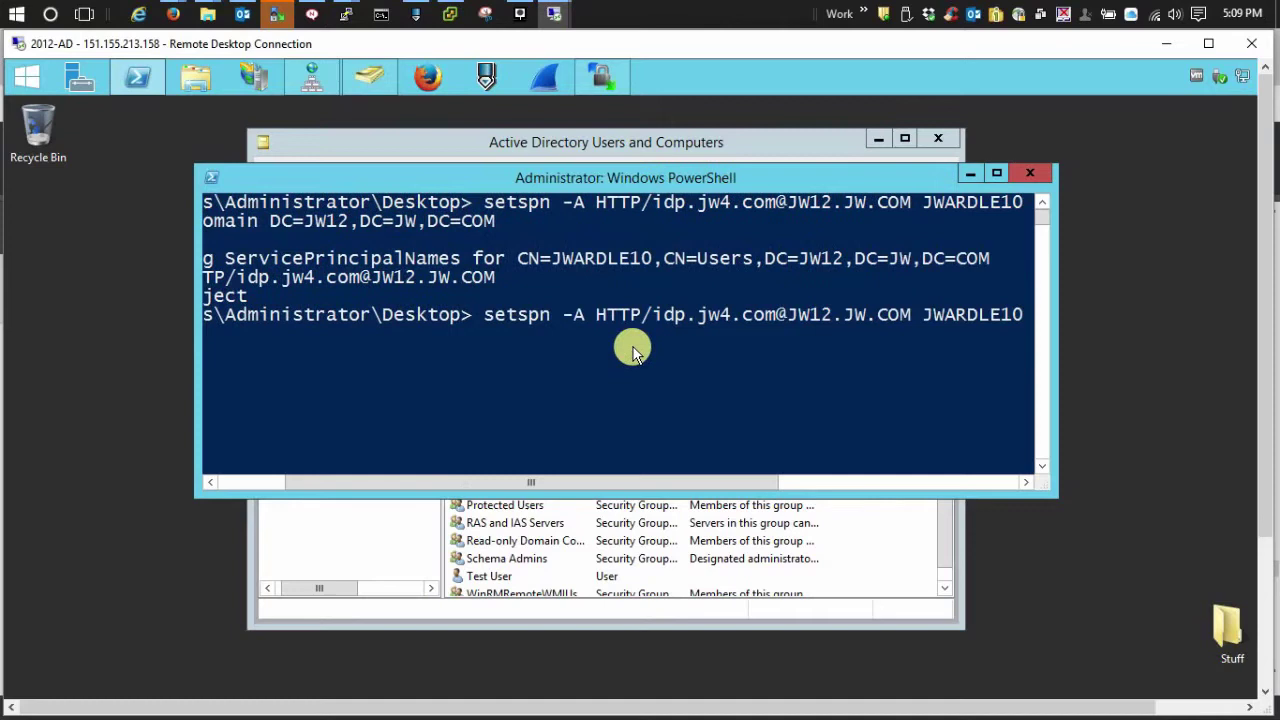
{"action": "key", "text": "ctrl+Left"}
{"action": "key", "text": "ctrl+Left"}
{"action": "key", "text": "ctrl+Left"}
{"action": "key", "text": "ctrl+Left"}
{"action": "key", "text": "ctrl+Left"}
{"action": "key", "text": "ctrl+Left"}
{"action": "key", "text": "ctrl+Left"}
{"action": "key", "text": "BackSpace"}
{"action": "key", "text": "BackSpace"}
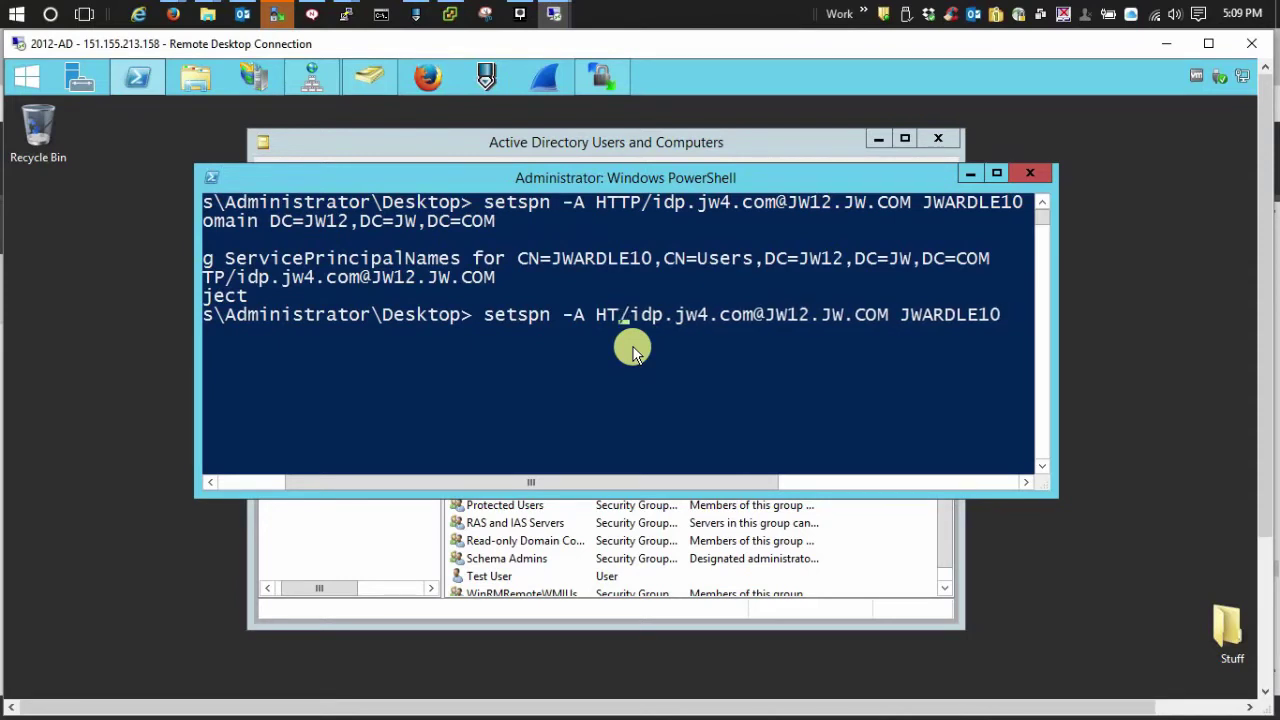
{"action": "key", "text": "BackSpace"}
{"action": "type", "text": "OST"}
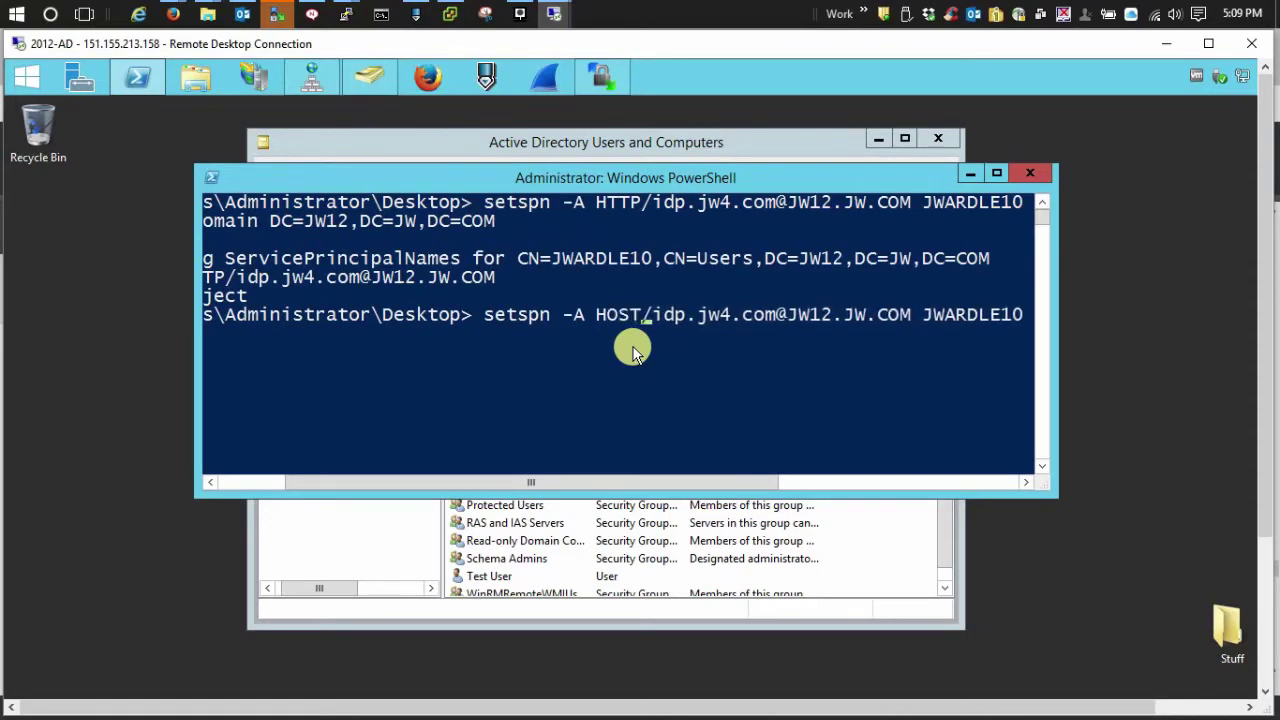
{"action": "key", "text": "Return"}
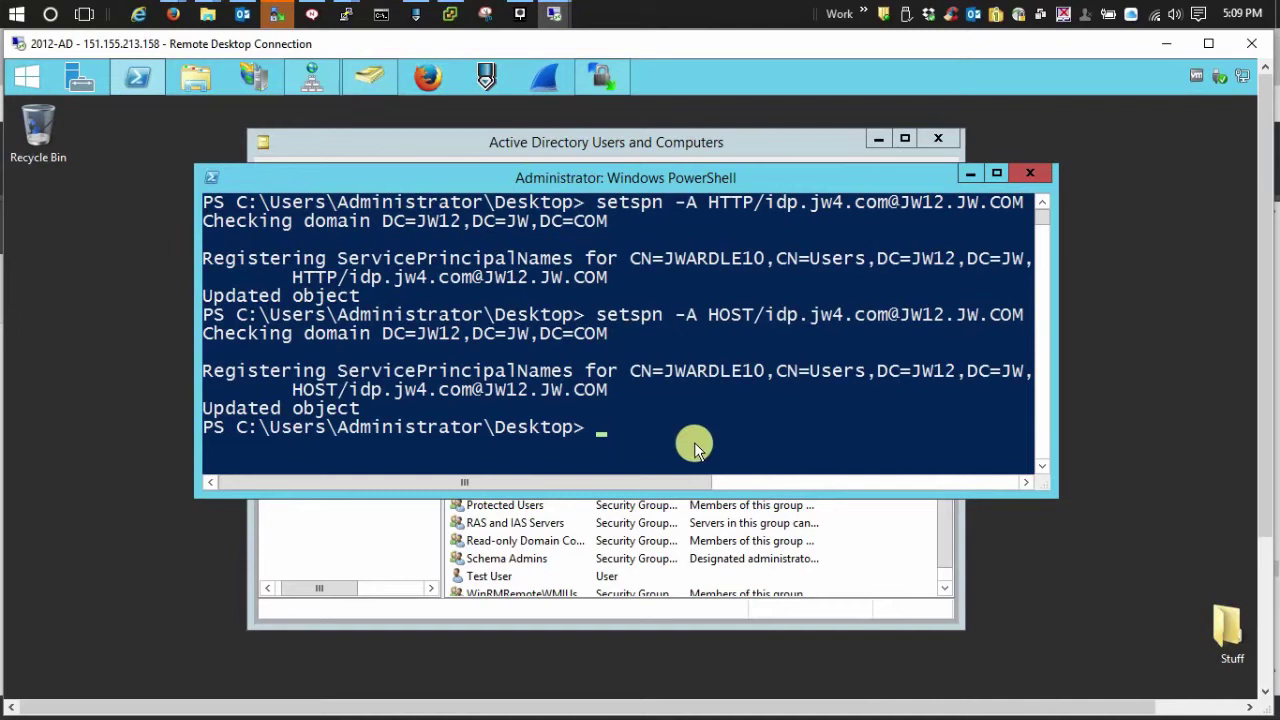
List the SPNs registered on the service account with setspn -L
{"action": "type", "text": "s"}
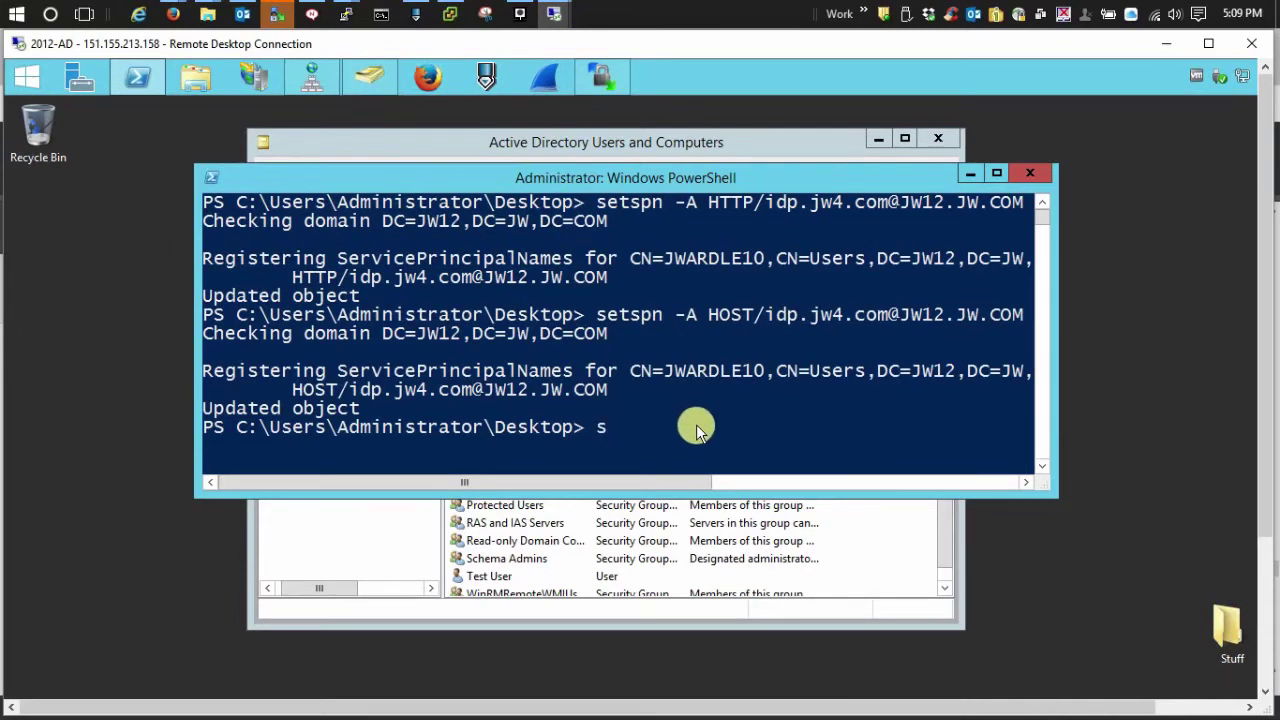
{"action": "type", "text": "etspn -L"}
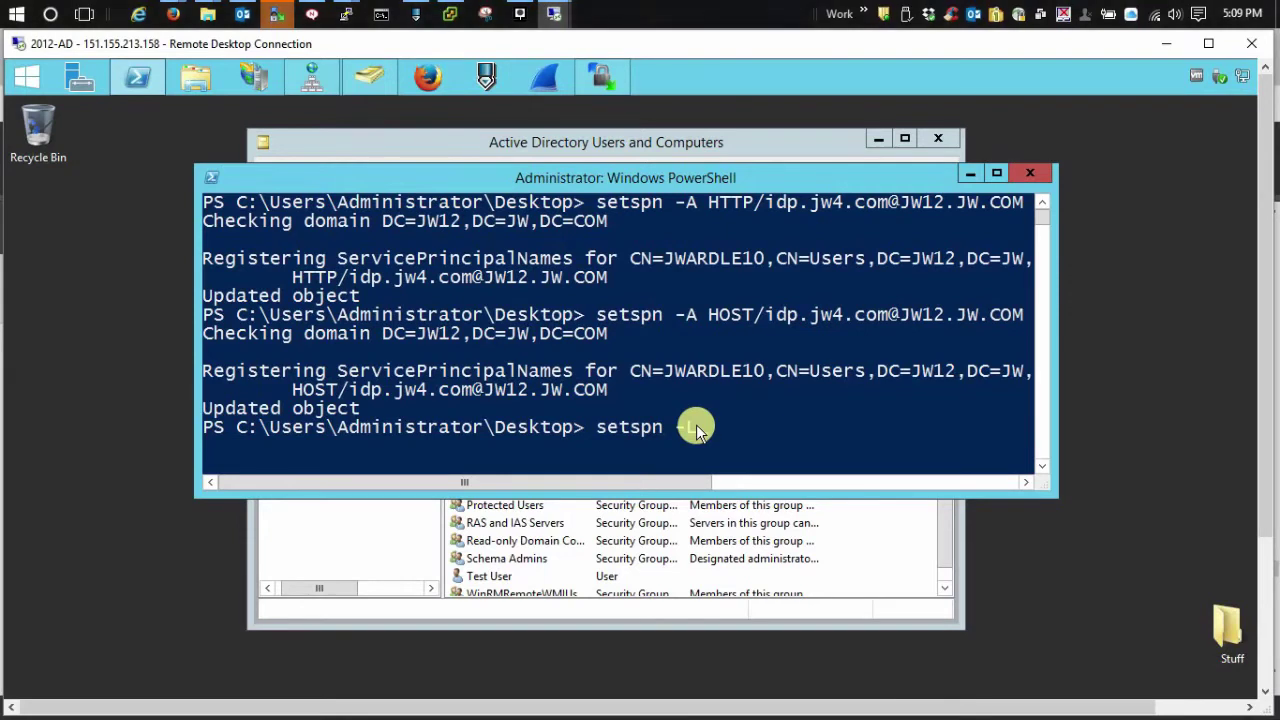
{"action": "type", "text": " JWRDLE10"}
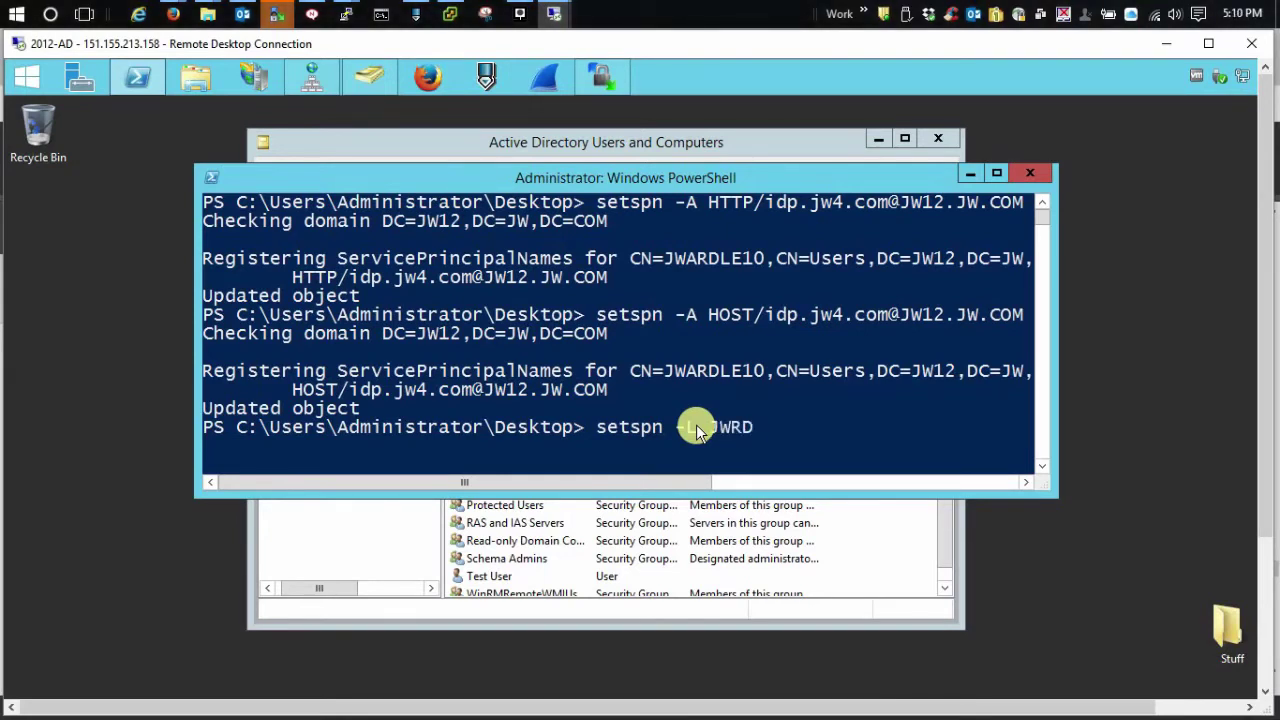
{"action": "key", "text": "BackSpace"}
{"action": "key", "text": "BackSpace"}
{"action": "key", "text": "BackSpace"}
{"action": "key", "text": "BackSpace"}
{"action": "key", "text": "BackSpace"}
{"action": "key", "text": "BackSpace"}
{"action": "type", "text": "ARDLE10"}
{"action": "key", "text": "Return"}
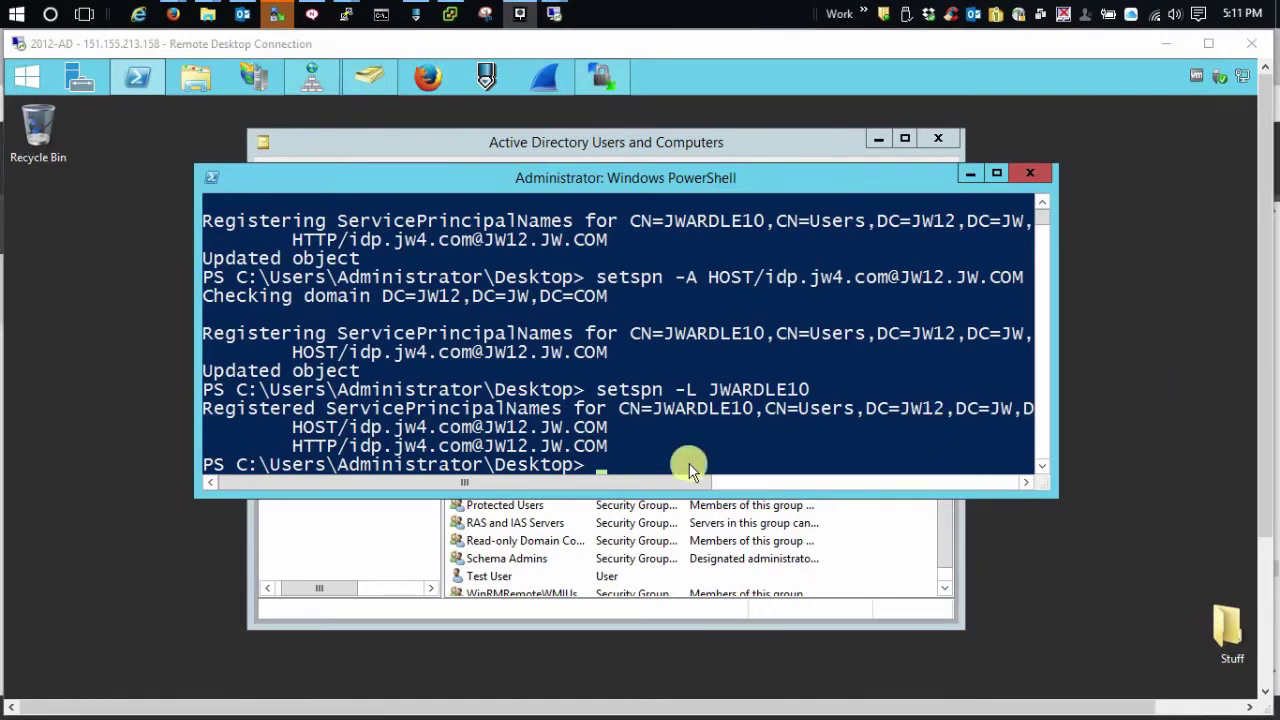
Clear the PowerShell console with cls
{"action": "left_click", "coordinate": [656, 453]}
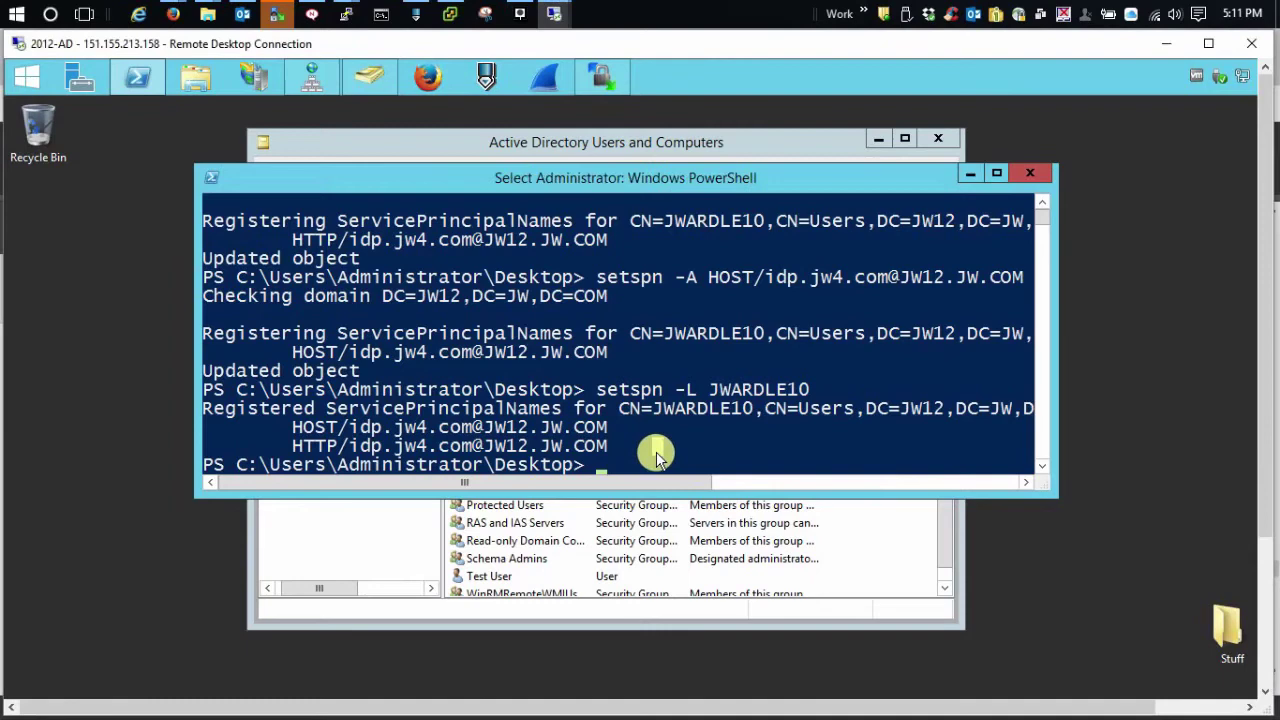
{"action": "type", "text": "cls"}
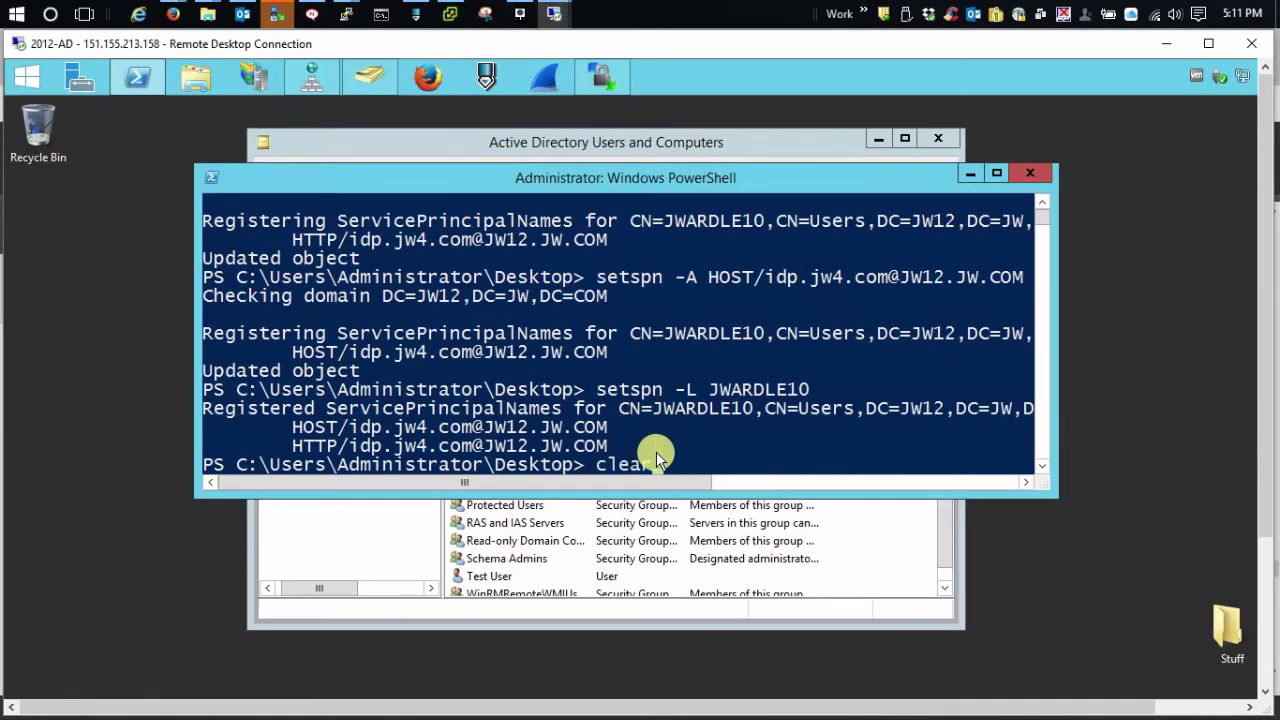
{"action": "key", "text": "Return"}
Return to the NetIQ documentation and scroll to the ktpass example and default keytab locations
{"action": "mouse_move", "coordinate": [176, 13]}
{"action": "left_click", "coordinate": [280, 62]}
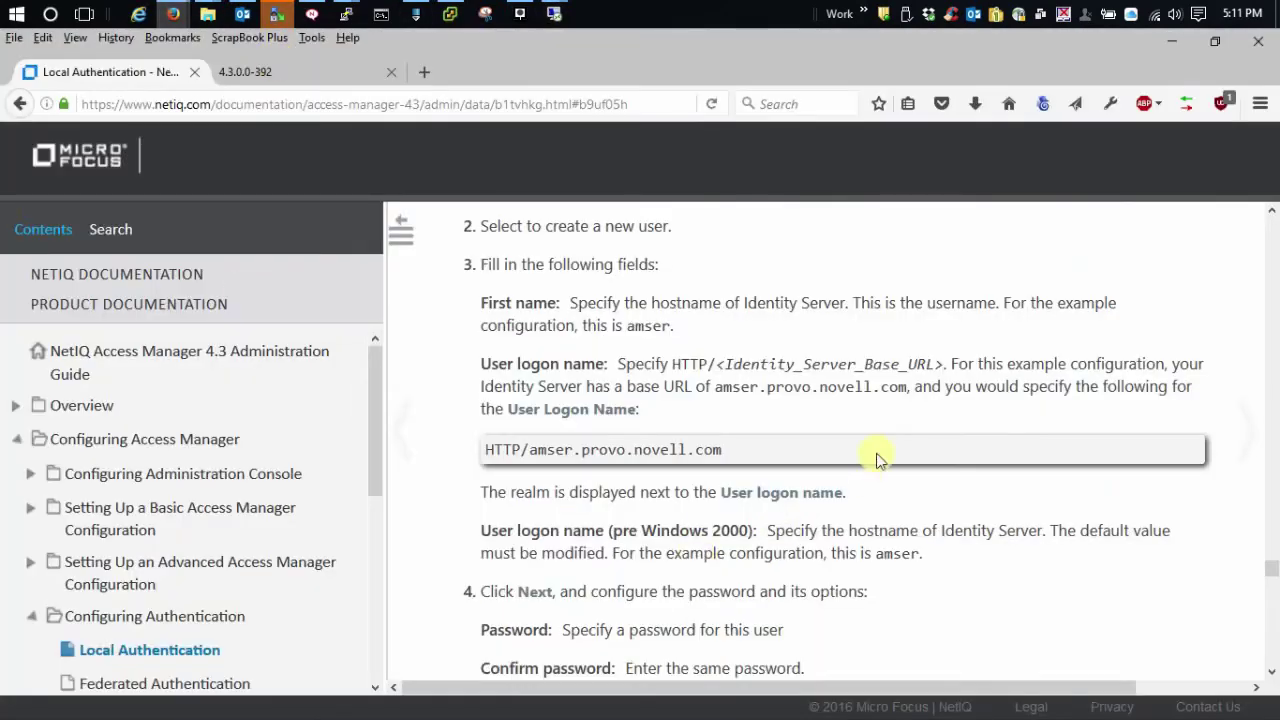
{"action": "scroll", "coordinate": [877, 457], "scroll_direction": "down", "scroll_amount": 6}
{"action": "scroll", "coordinate": [1107, 355], "scroll_direction": "down", "scroll_amount": 6}
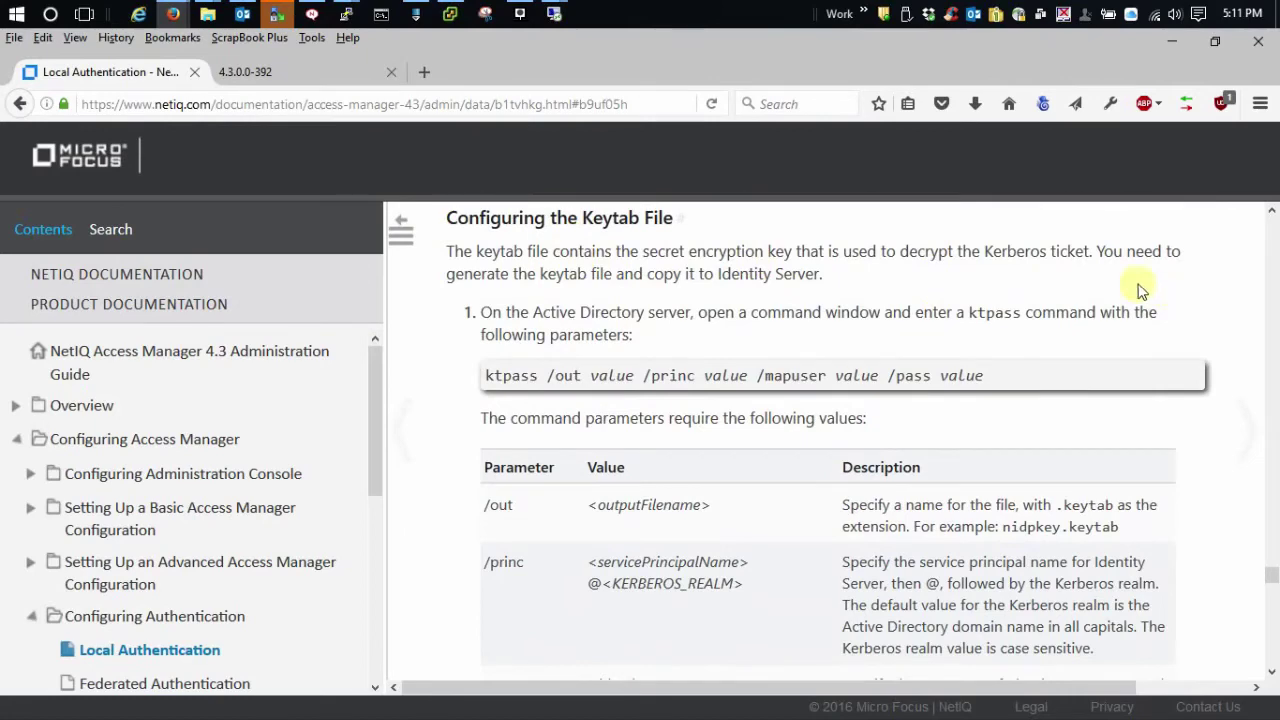
{"action": "scroll", "coordinate": [852, 290], "scroll_direction": "down", "scroll_amount": 5}
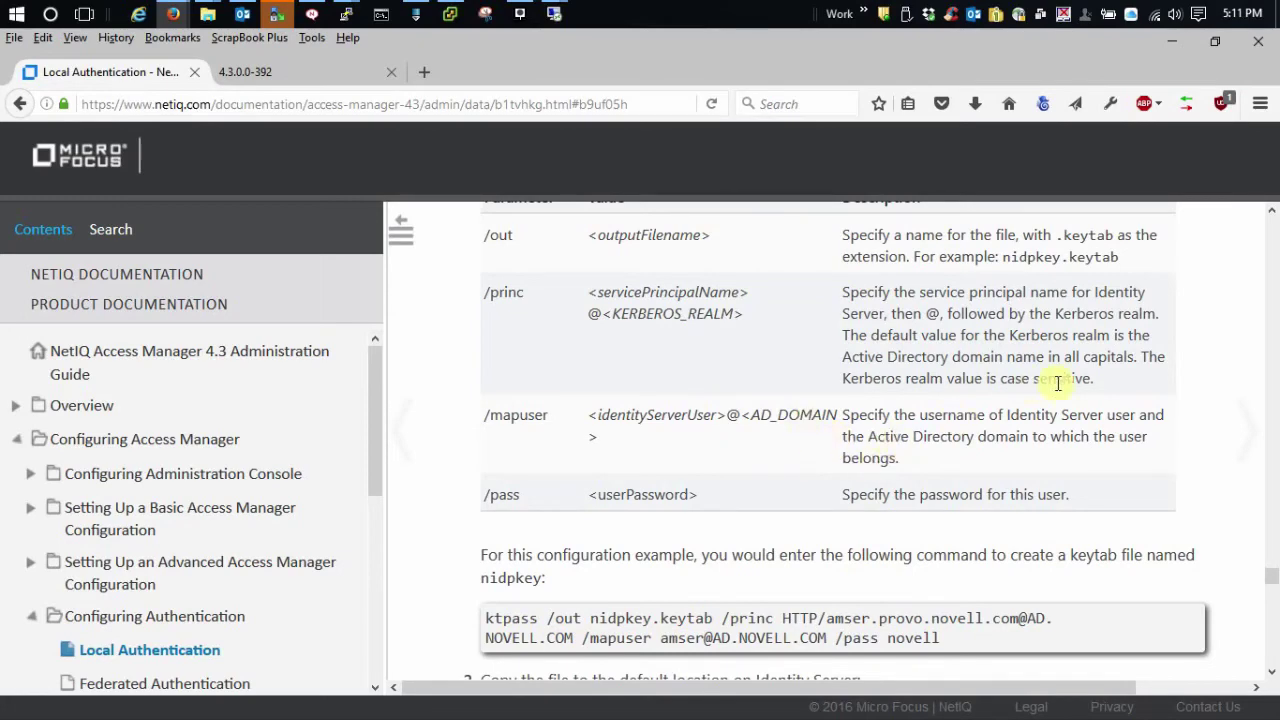
{"action": "scroll", "coordinate": [1075, 400], "scroll_direction": "down", "scroll_amount": 2}
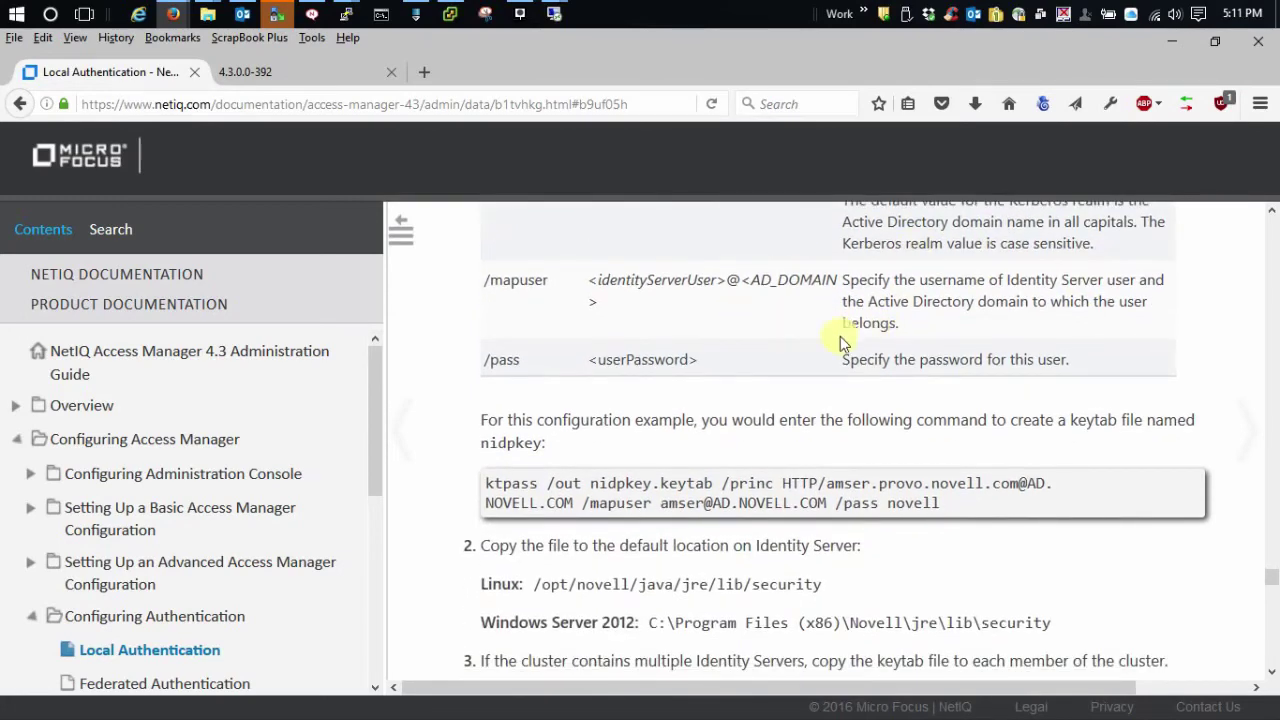
{"action": "scroll", "coordinate": [950, 350], "scroll_direction": "down", "scroll_amount": 2}
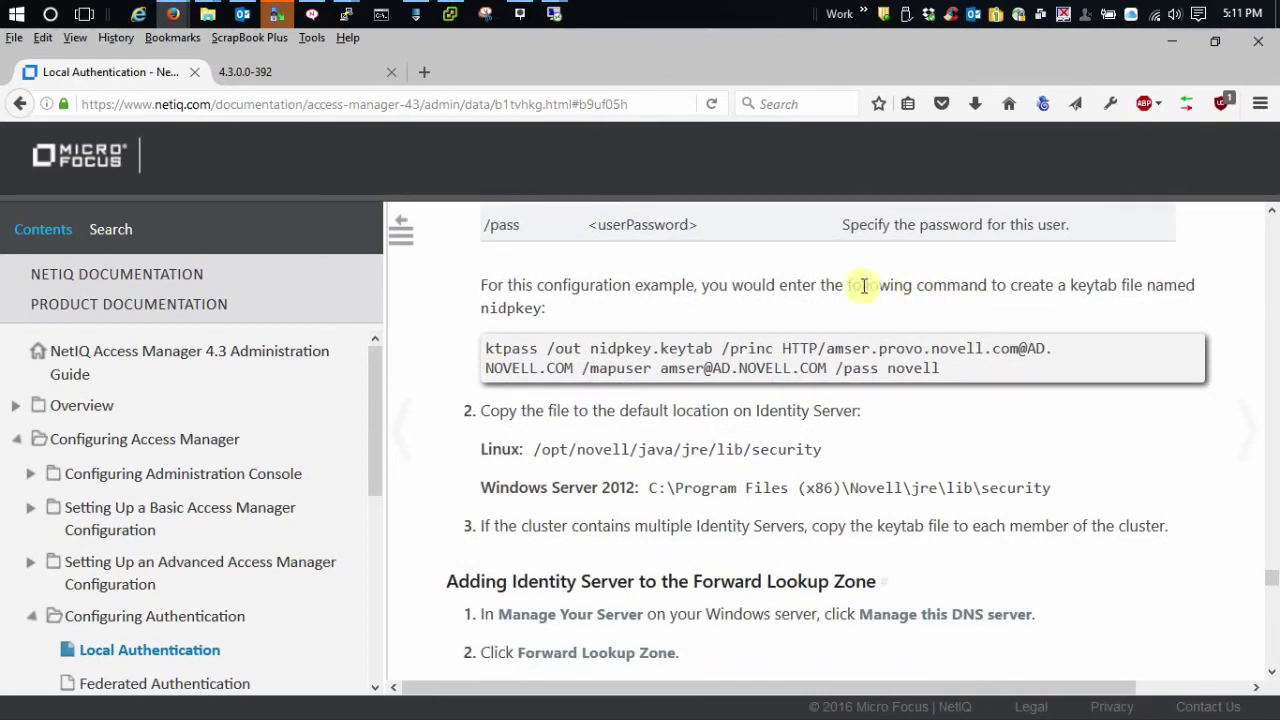
{"action": "mouse_move", "coordinate": [553, 14]}
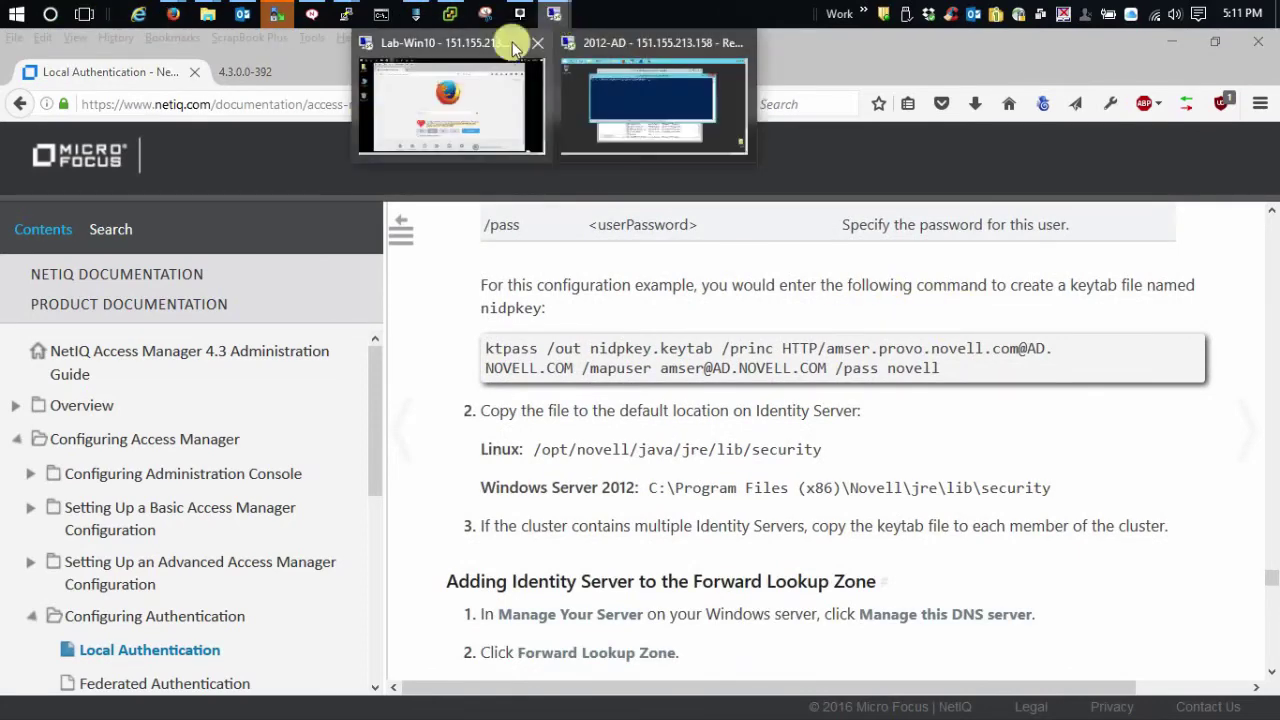
{"action": "left_click", "coordinate": [655, 106]}
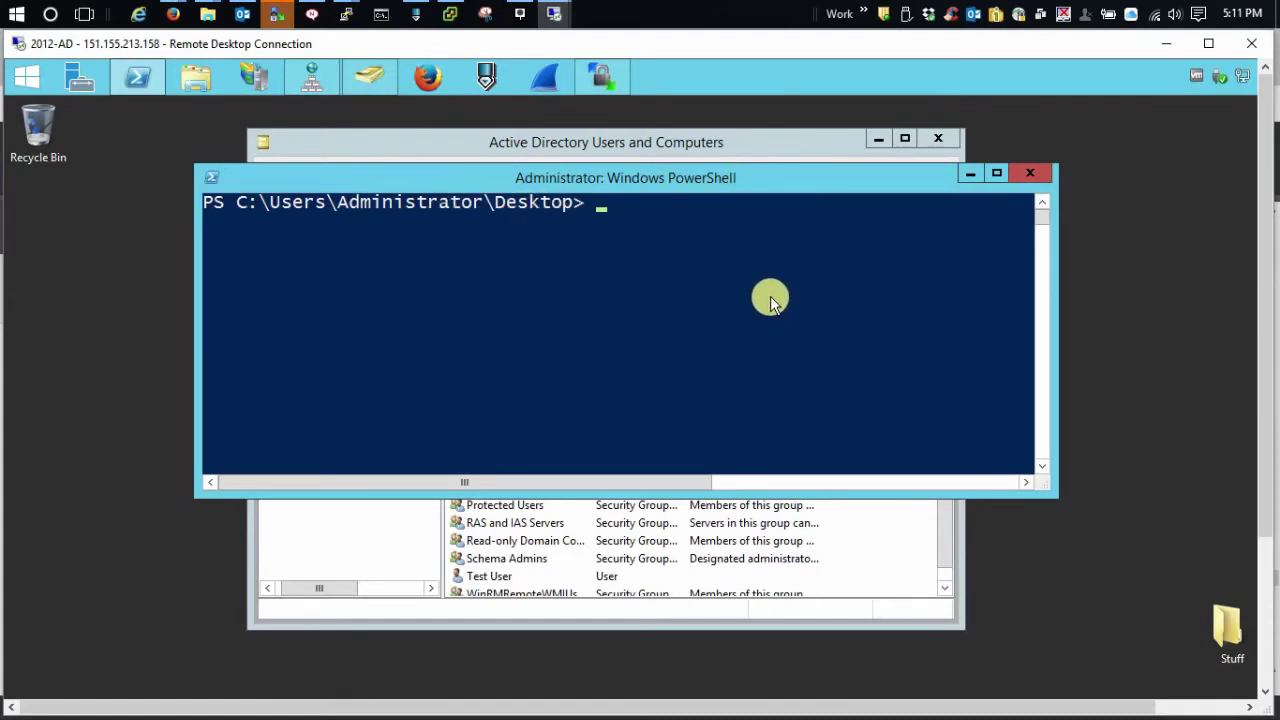
{"action": "type", "text": "ktpass /out "}
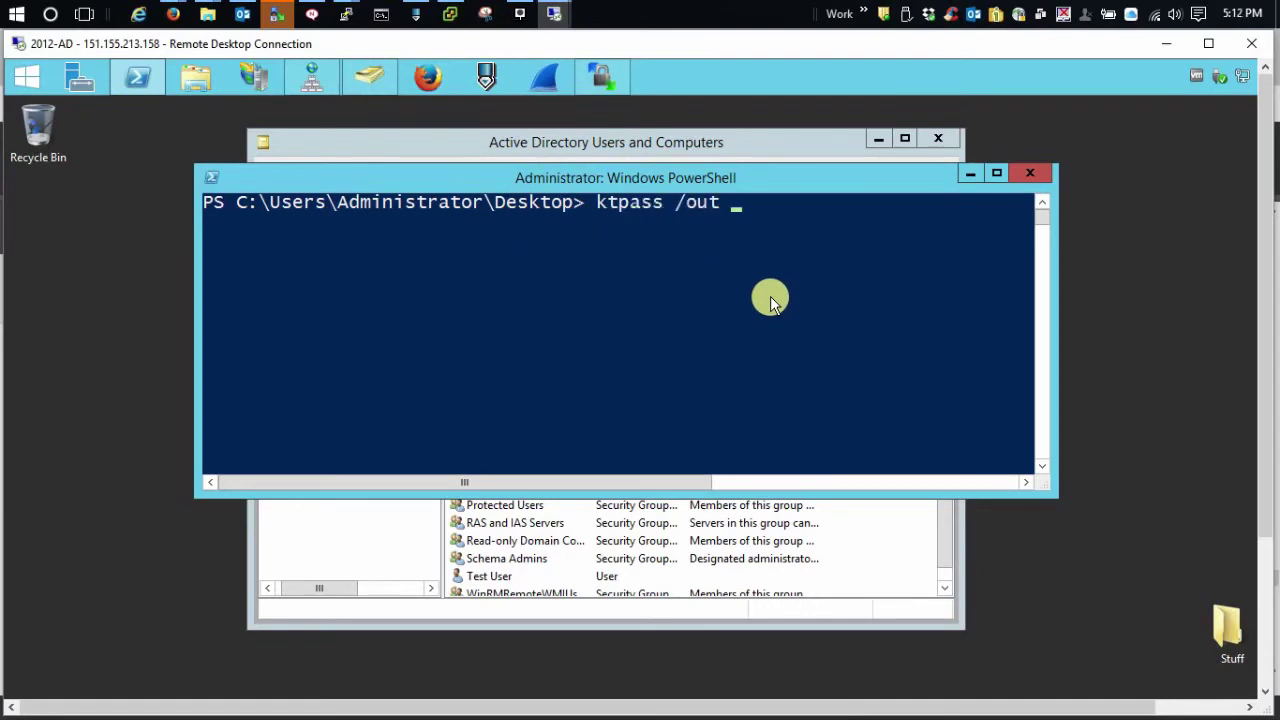
{"action": "type", "text": "nidpkey.keytab"}
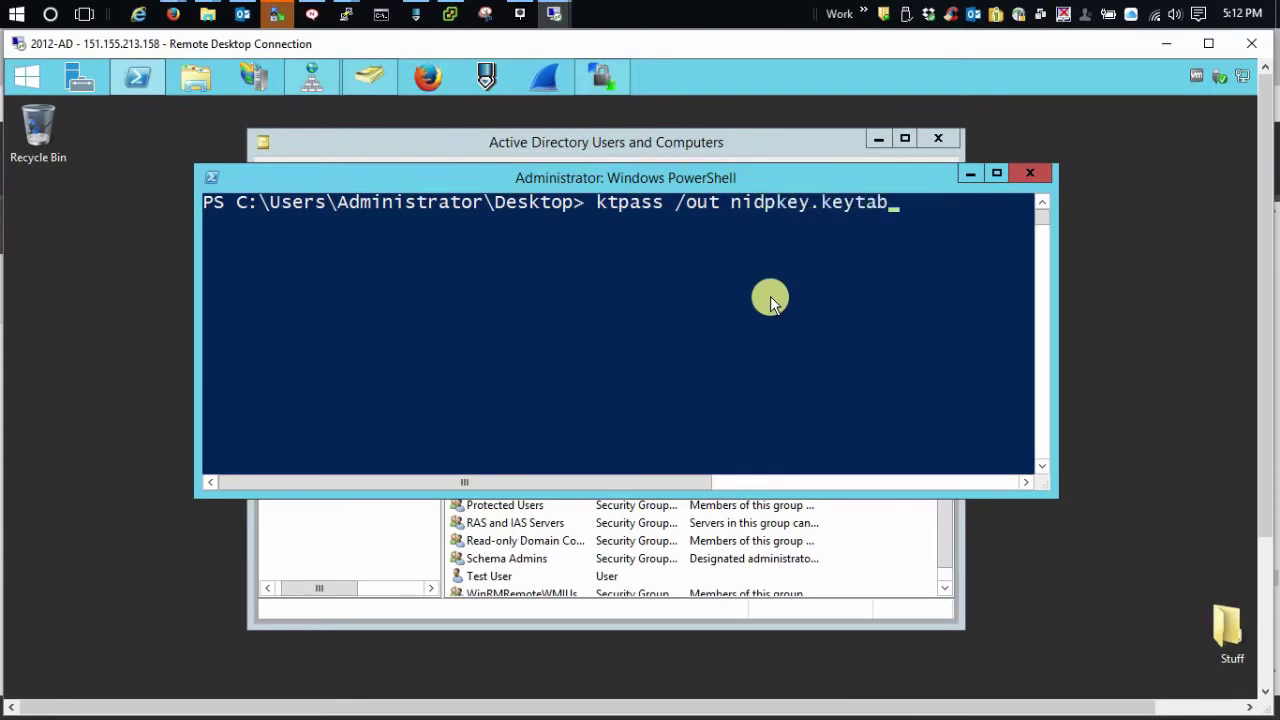
{"action": "type", "text": " /princ HTTP"}
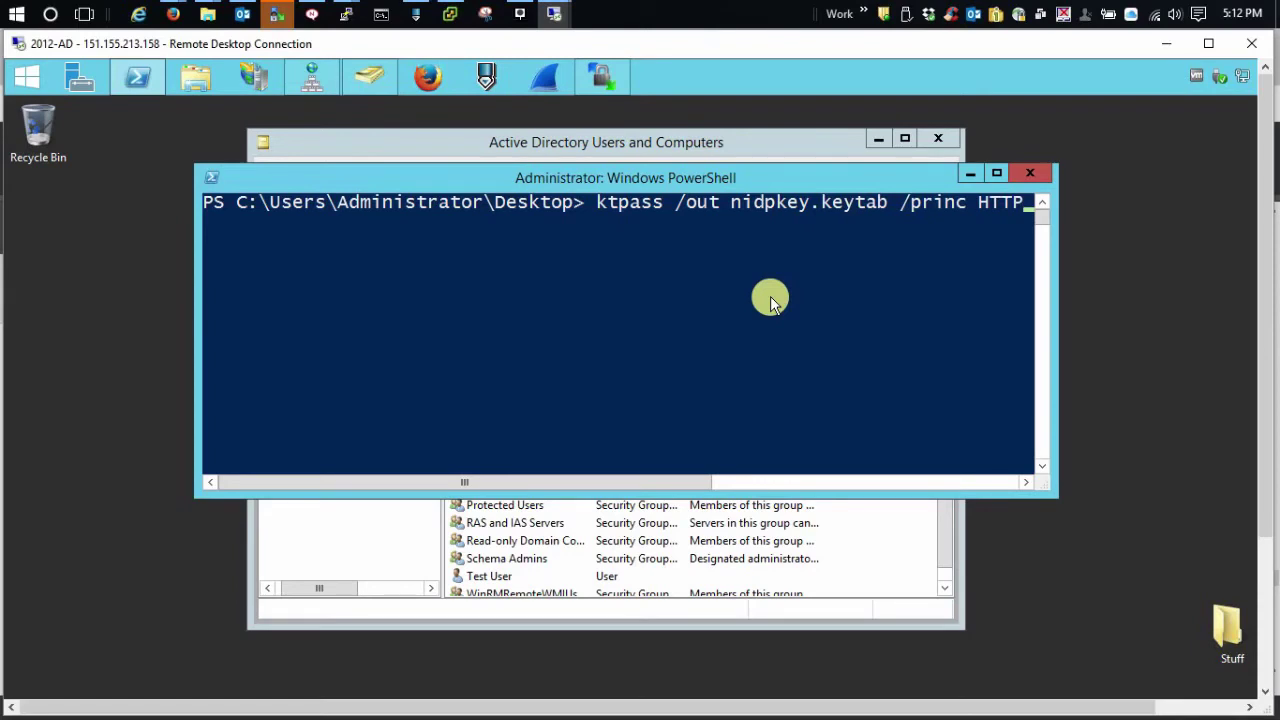
{"action": "type", "text": "/"}
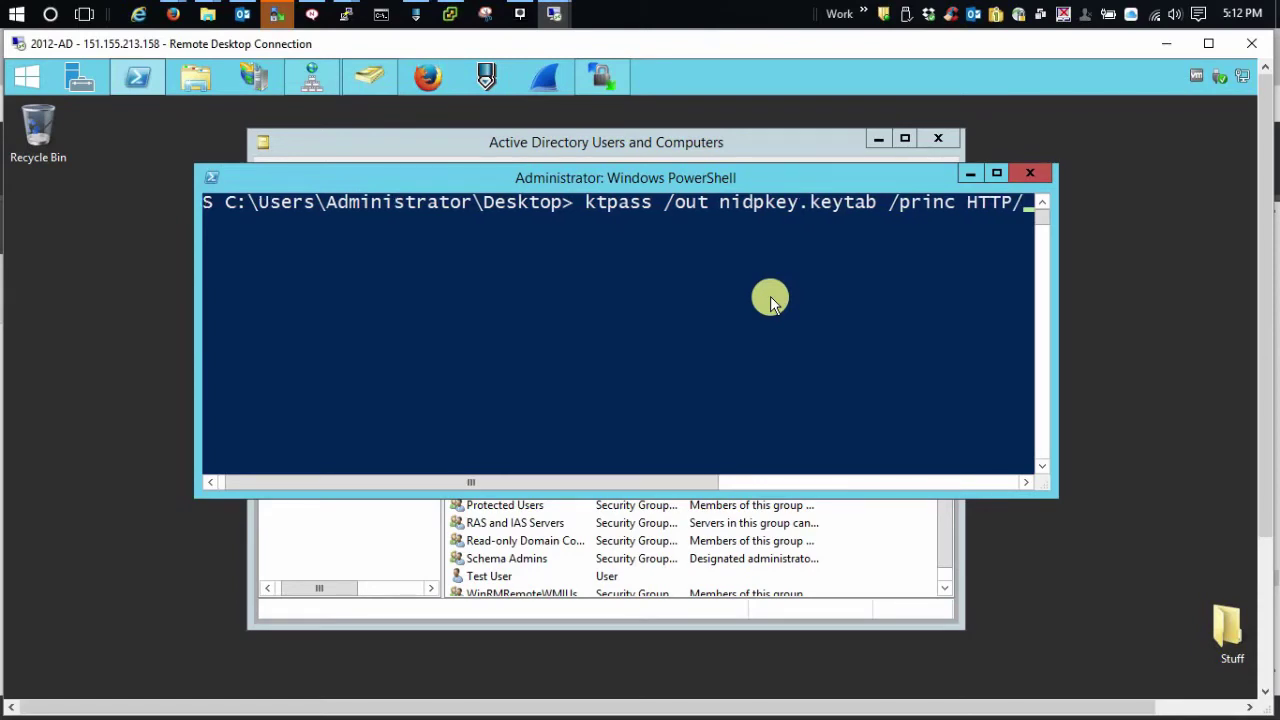
{"action": "type", "text": "idp.j"}
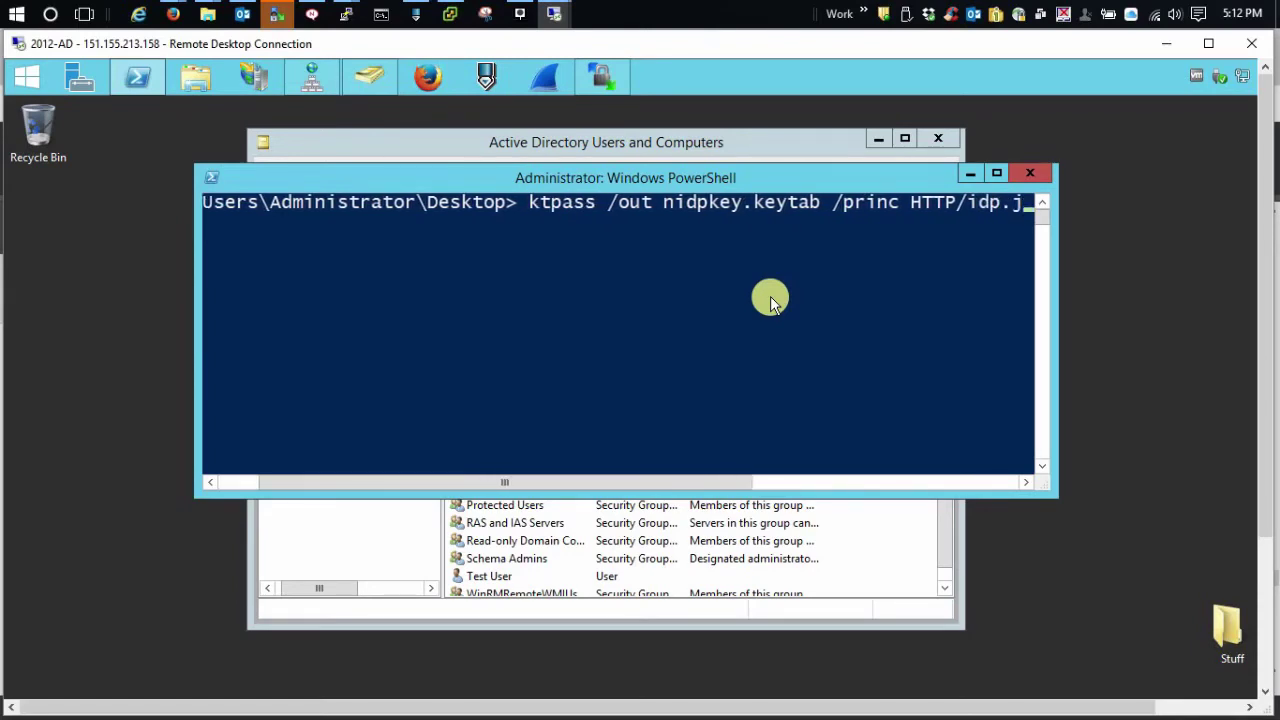
{"action": "type", "text": "w4.com"}
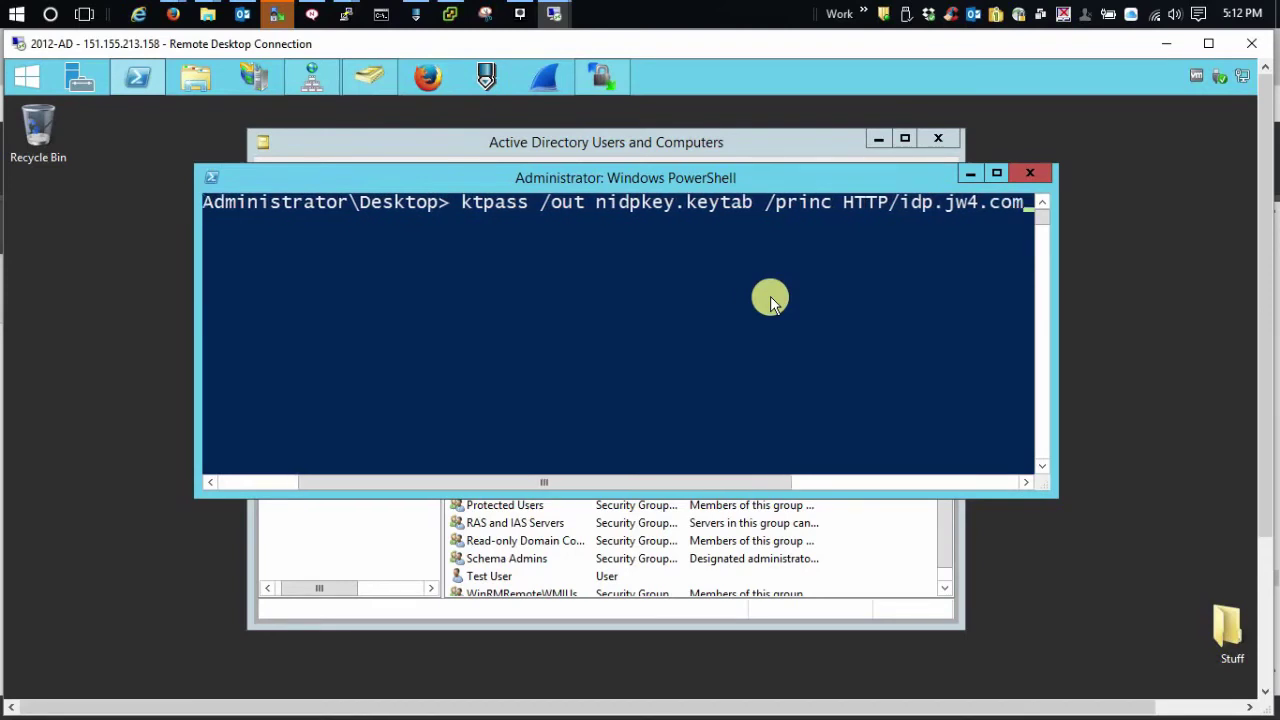
{"action": "type", "text": "@"}
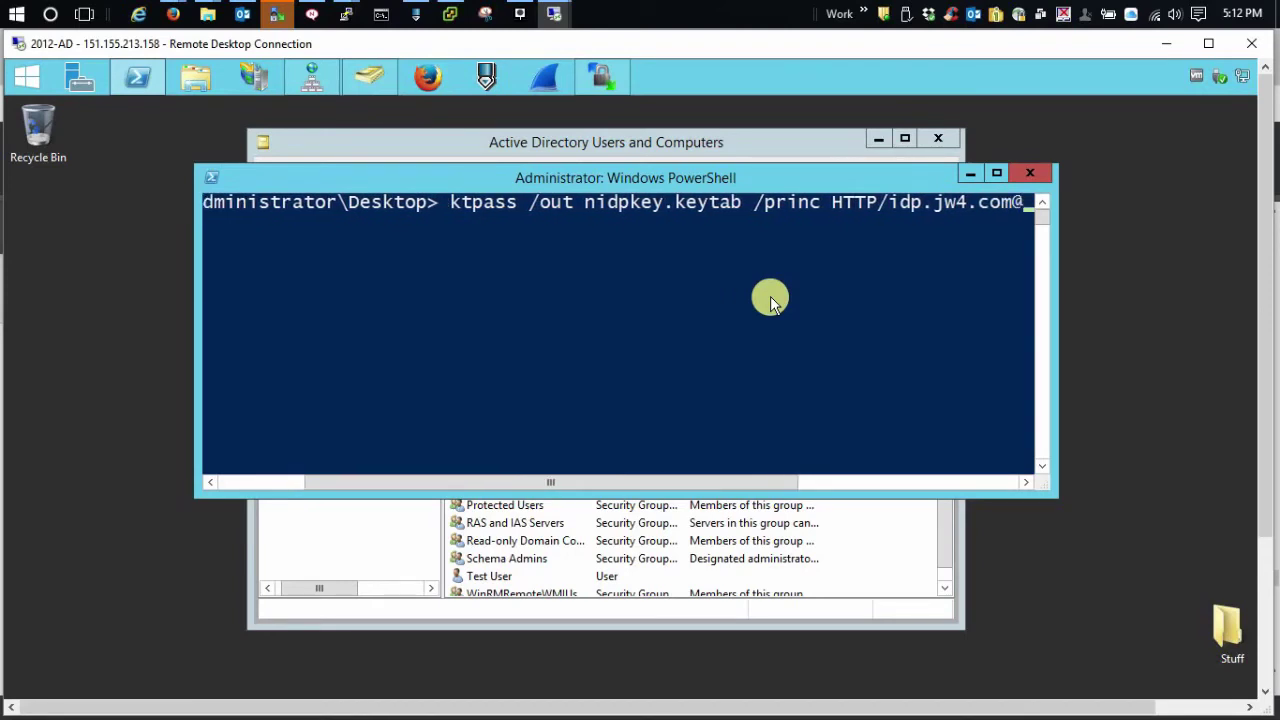
{"action": "type", "text": "JW12.J"}
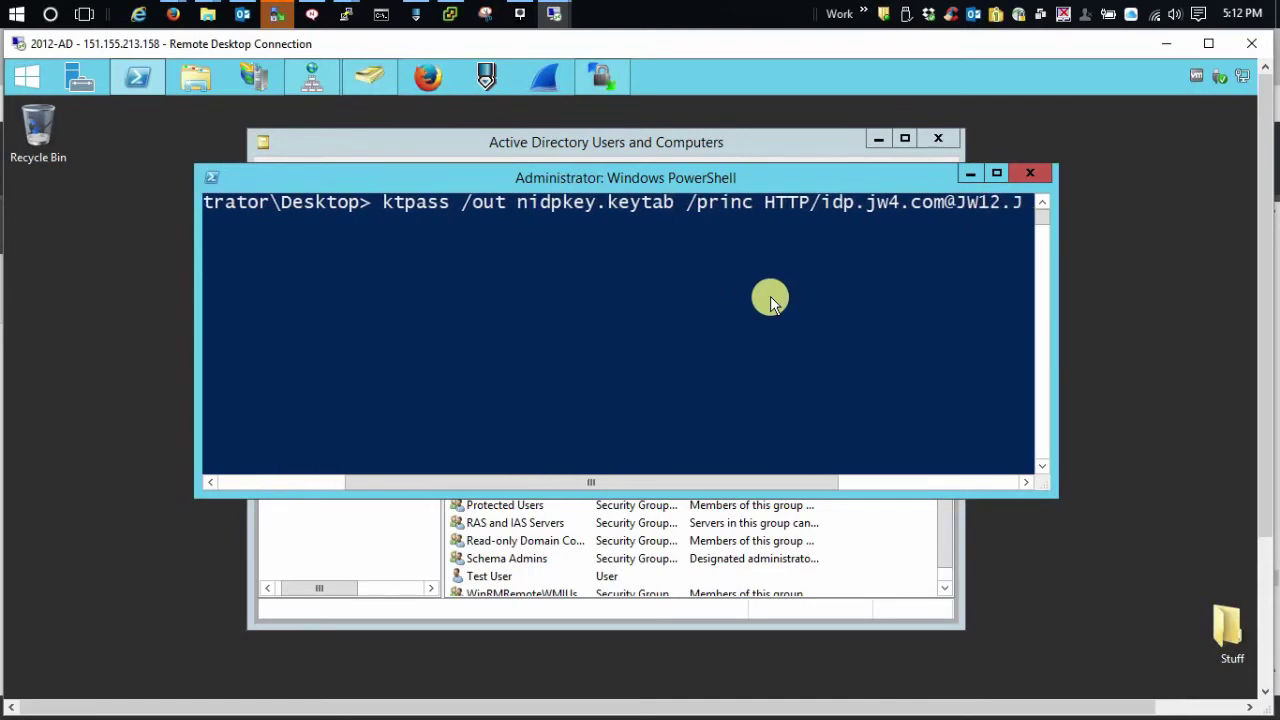
{"action": "type", "text": "W.COM"}
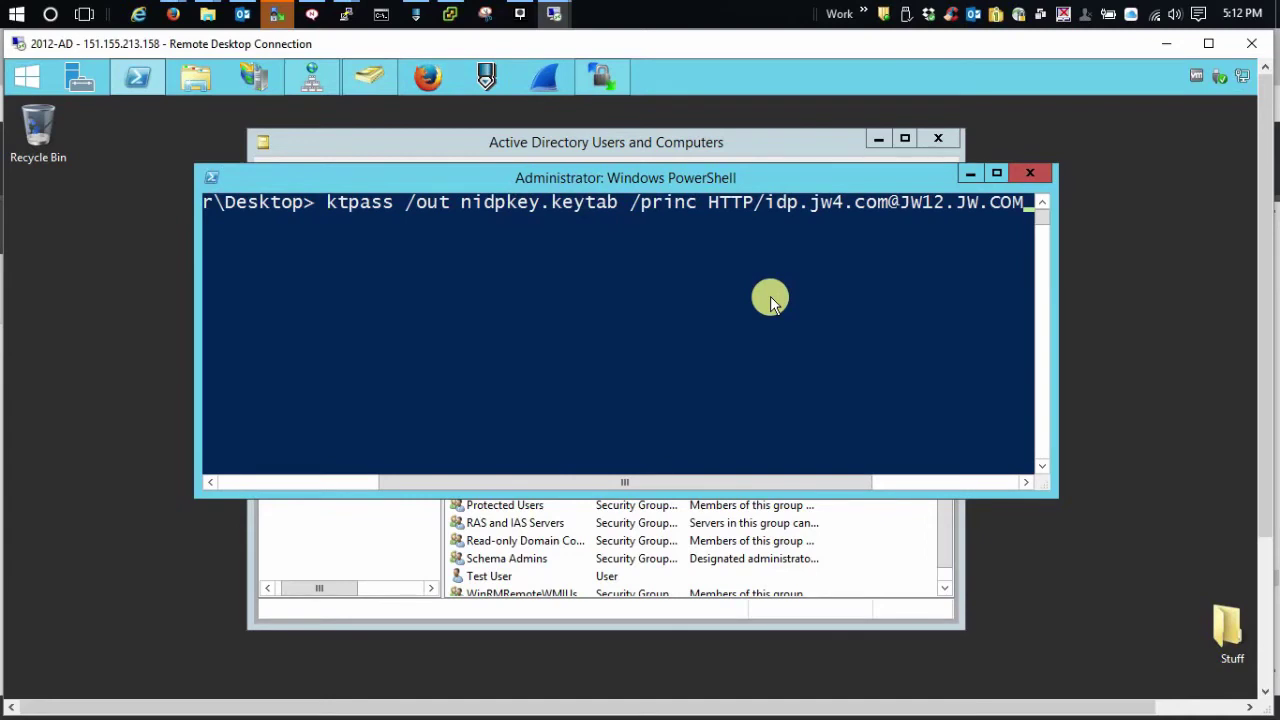
{"action": "type", "text": " /ma"}
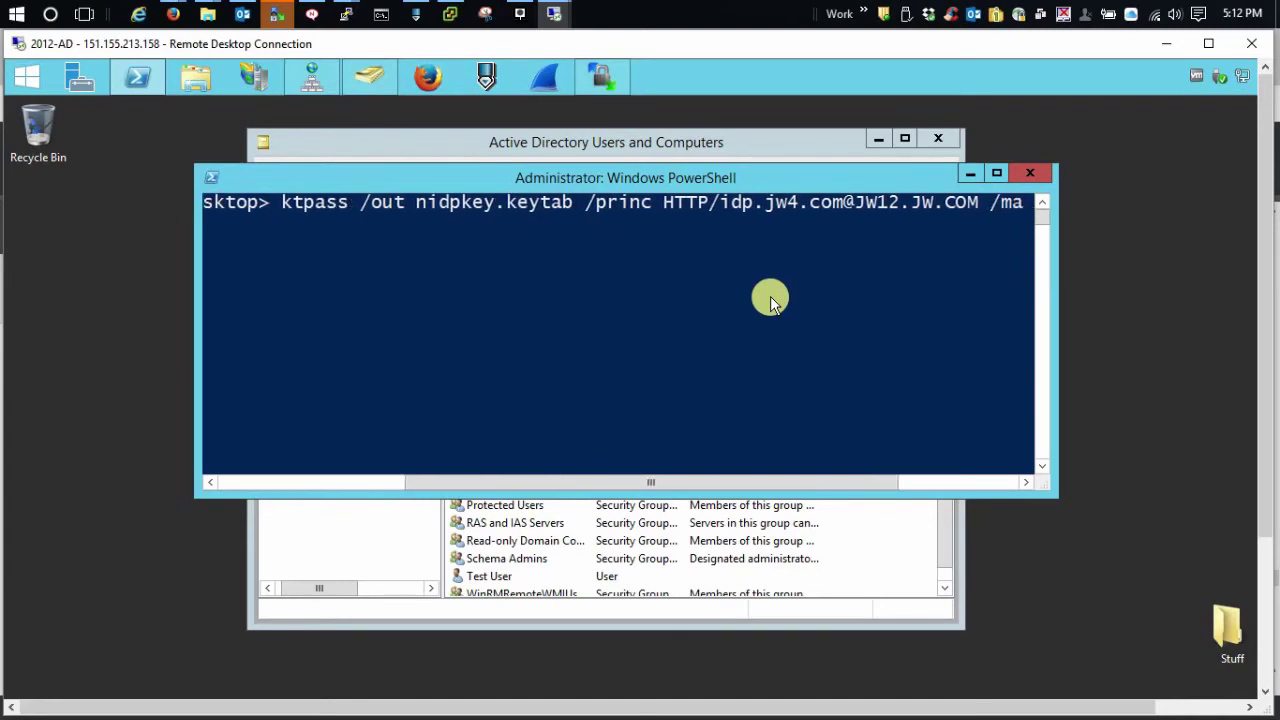
{"action": "type", "text": "puse"}
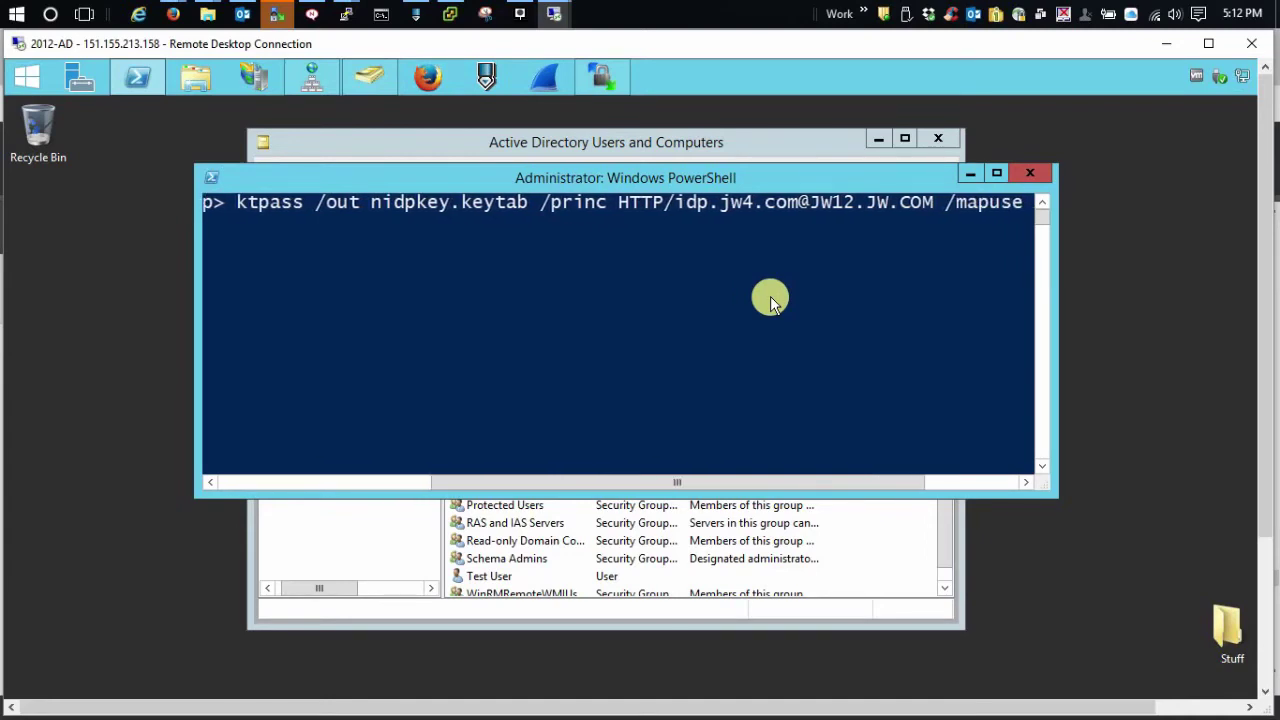
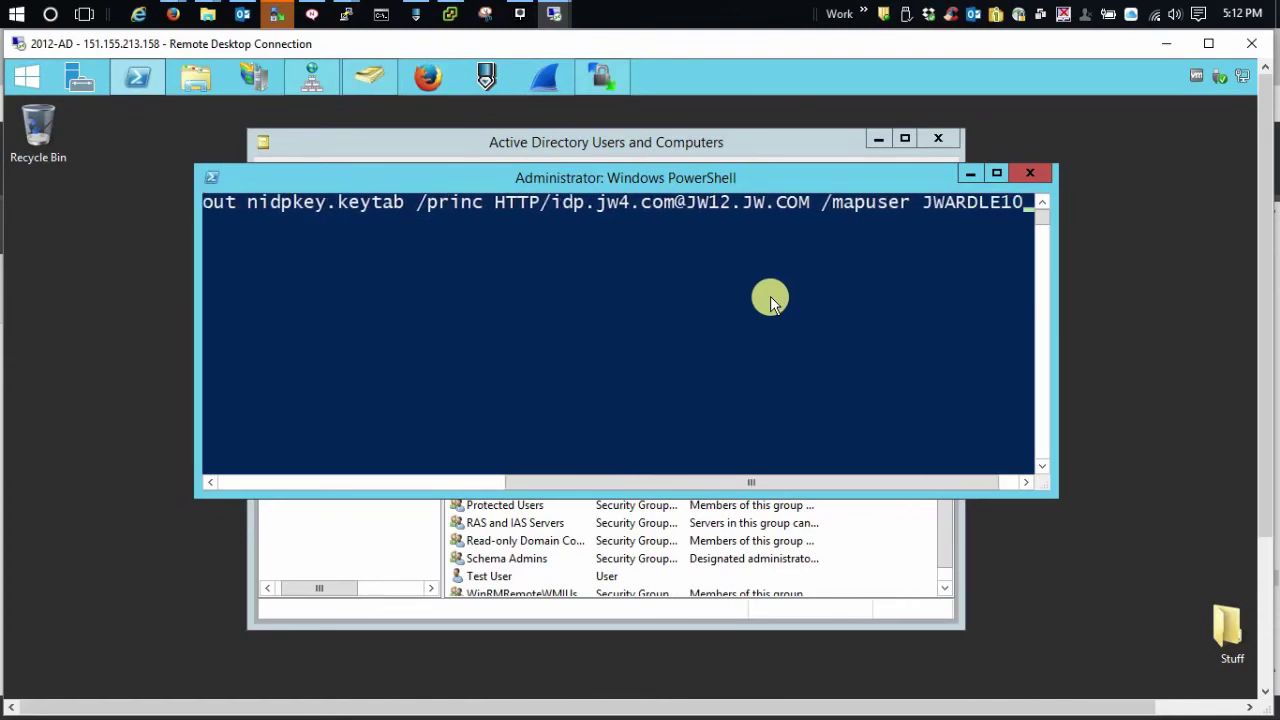
{"action": "type", "text": "@JW12"}
{"action": "type", "text": "."}
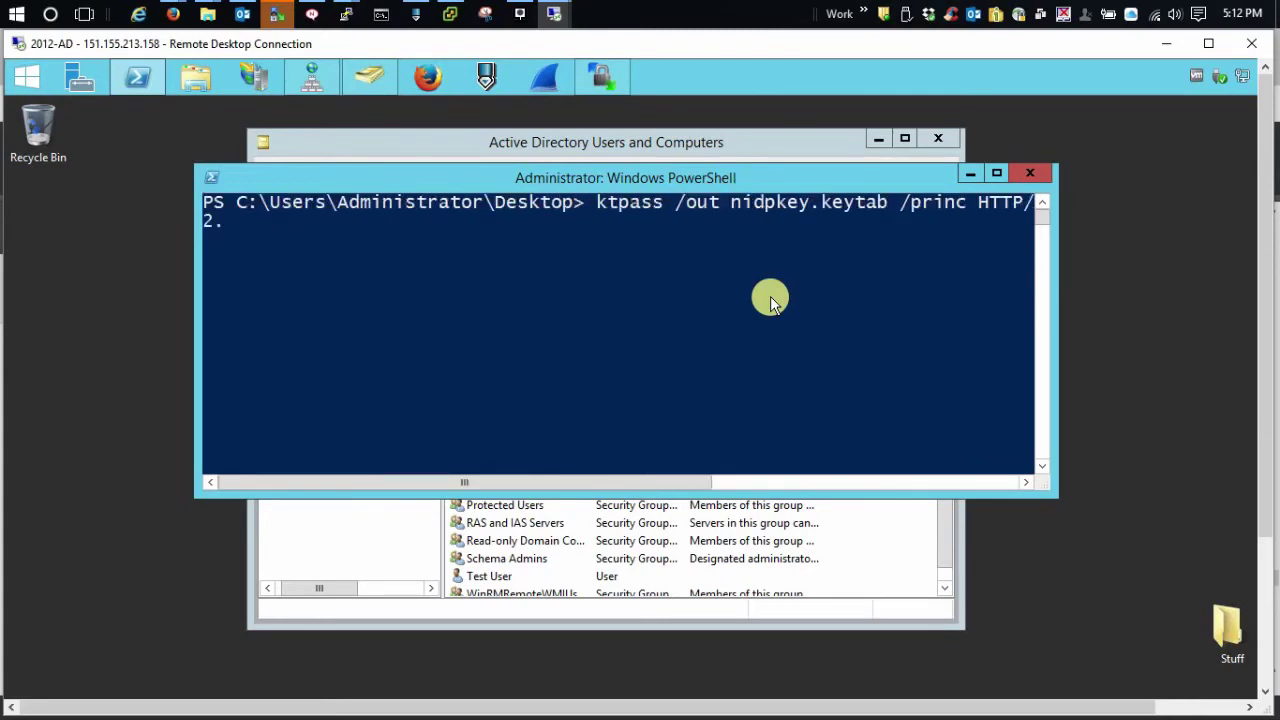
{"action": "type", "text": "JW.COM pass"}
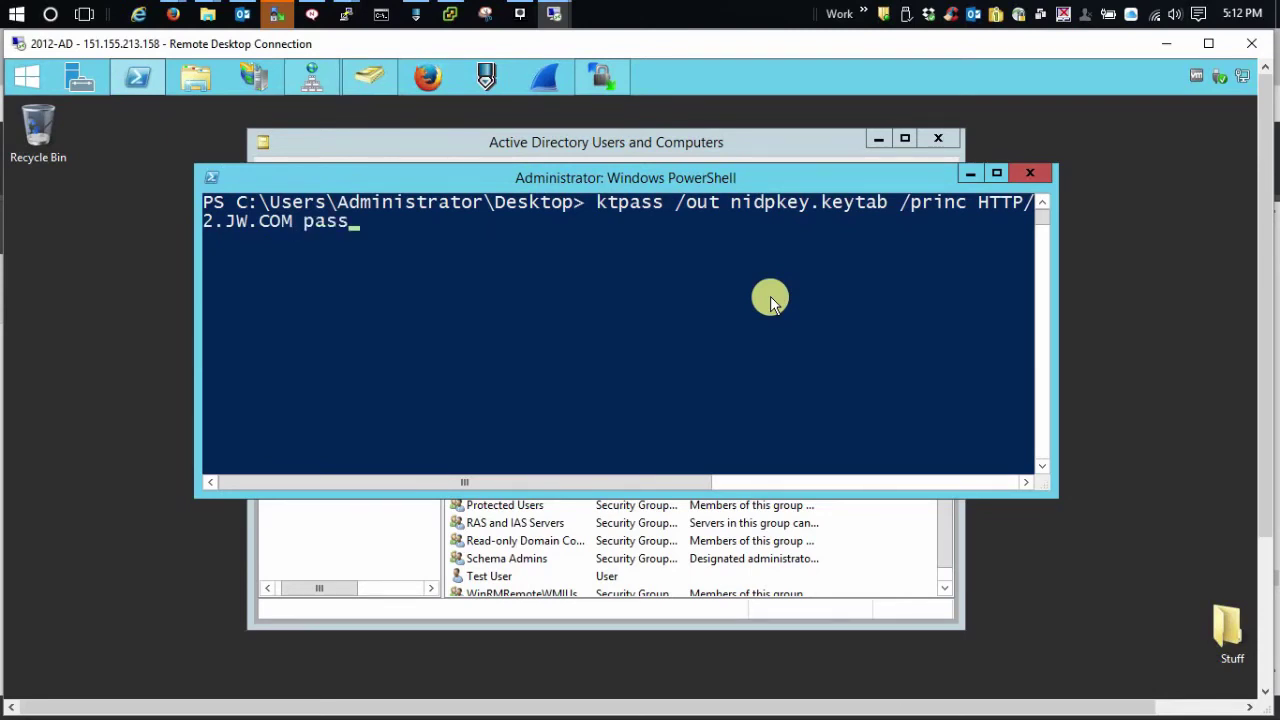
{"action": "key", "text": "BackSpace"}
{"action": "key", "text": "BackSpace"}
{"action": "key", "text": "BackSpace"}
{"action": "key", "text": "BackSpace"}
{"action": "type", "text": "/pass Password1"}
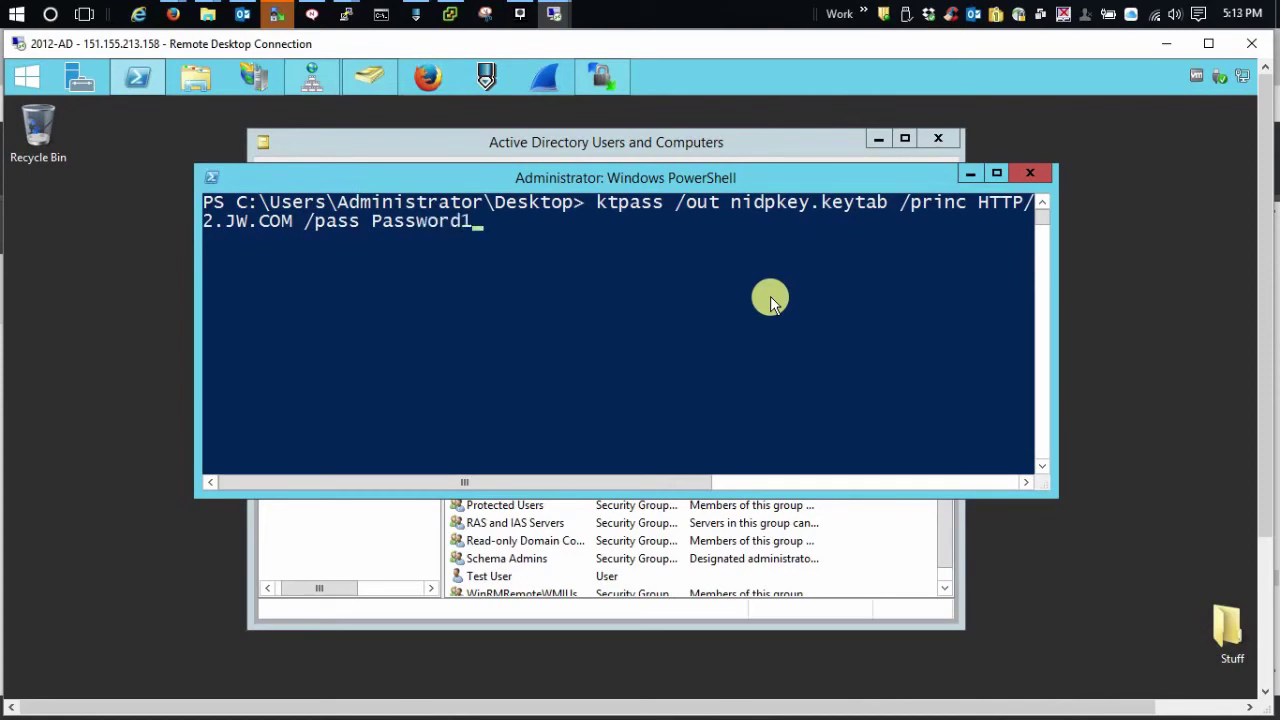
{"action": "key", "text": "Return"}
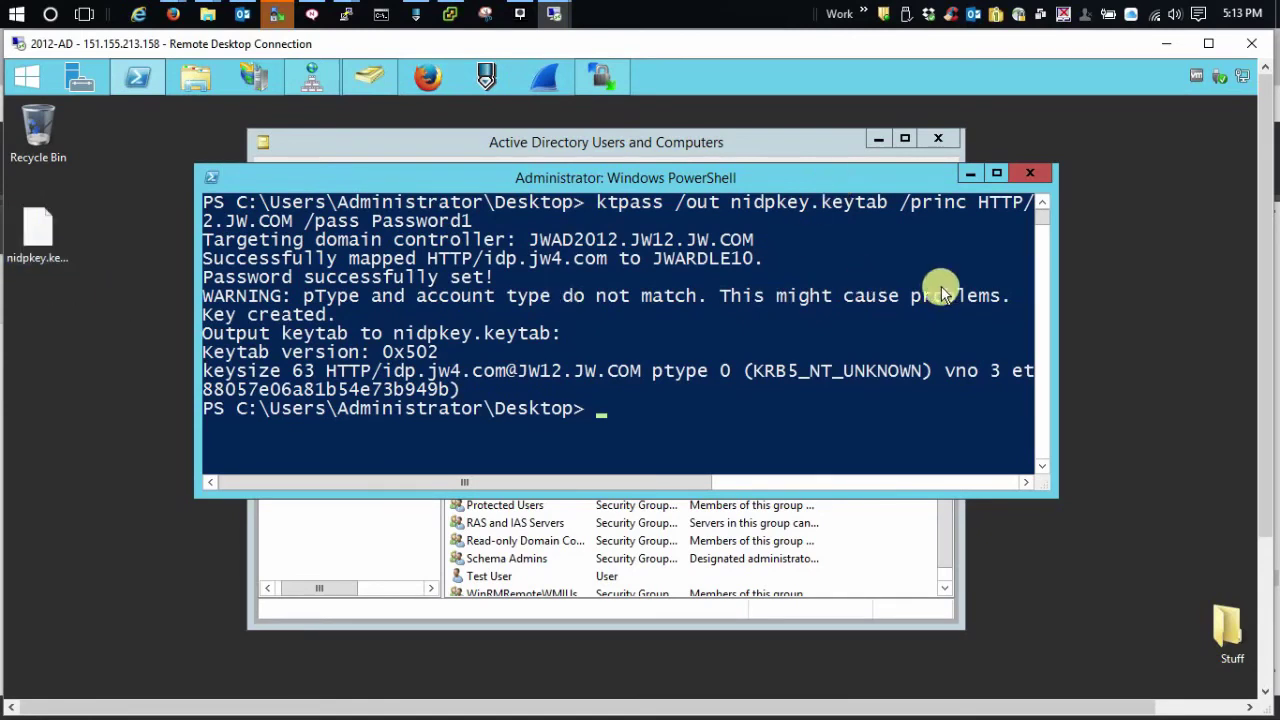
Upload nidpkey.keytab via WinSCP into /opt/novell/jdk1.8.0_92/jre/lib/security on the IDP
{"action": "left_click", "coordinate": [612, 86]}
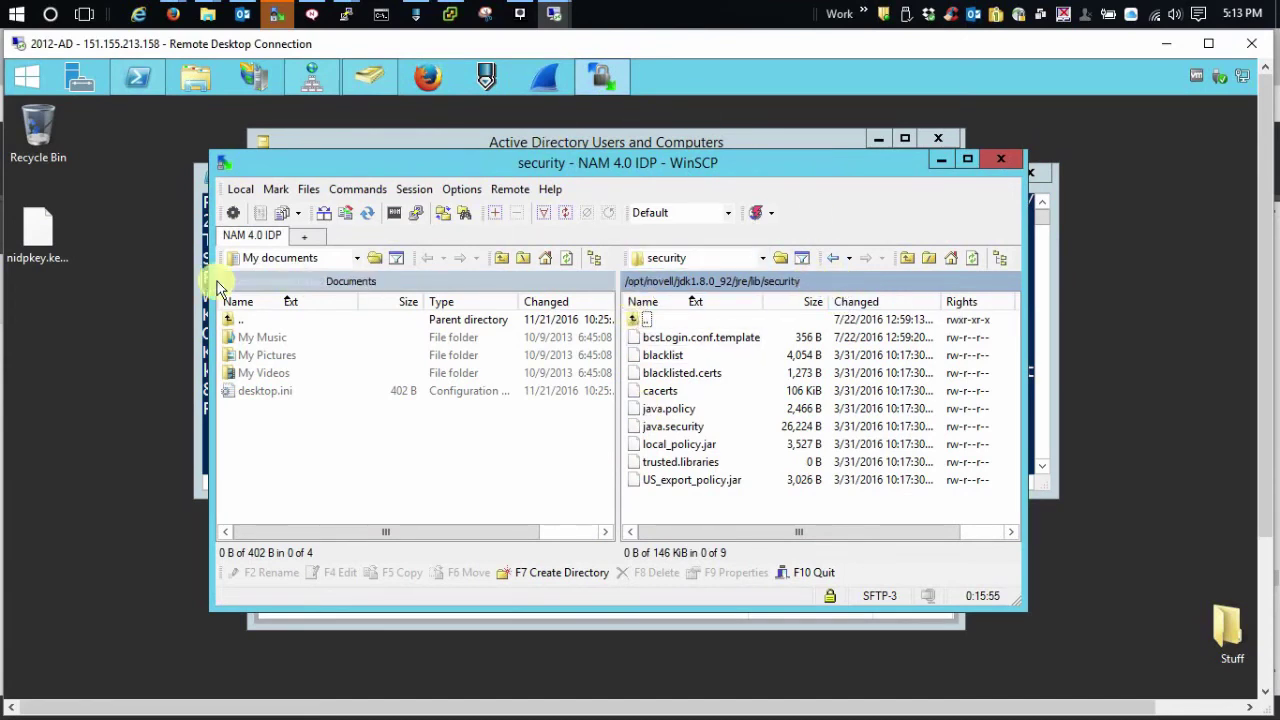
{"action": "left_click_drag", "start_coordinate": [44, 238], "coordinate": [719, 505]}
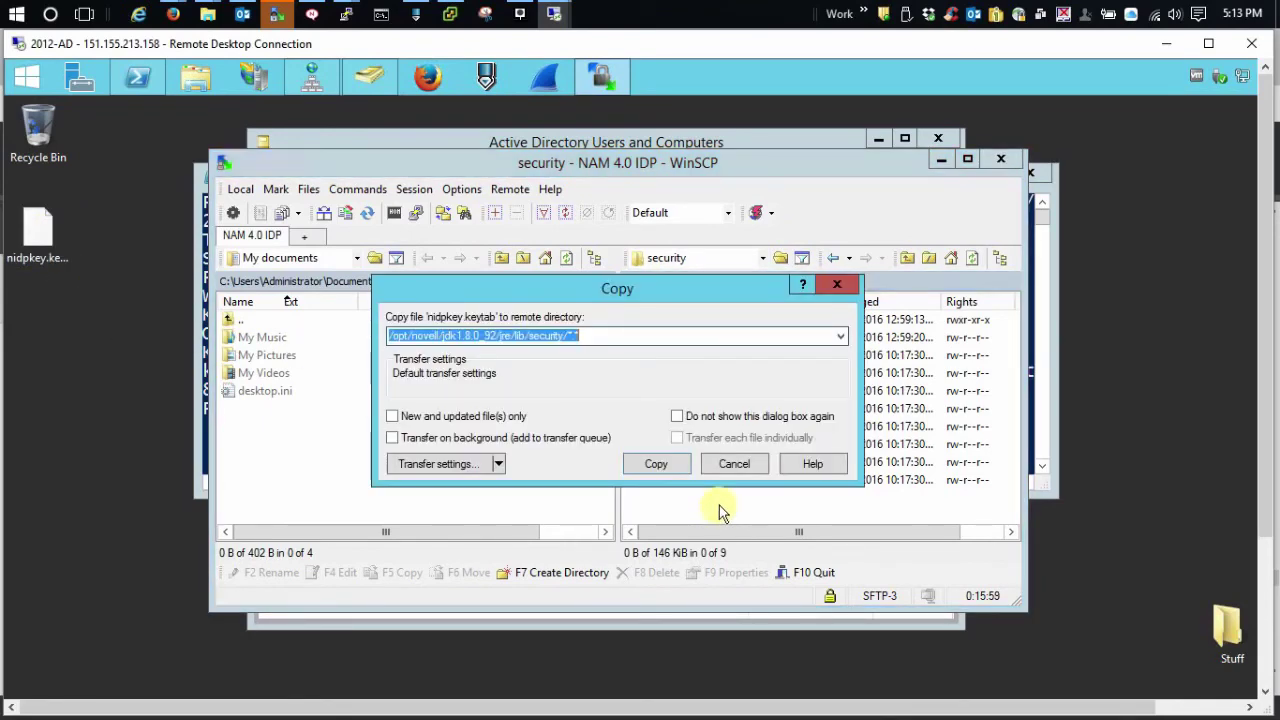
{"action": "left_click", "coordinate": [652, 465]}
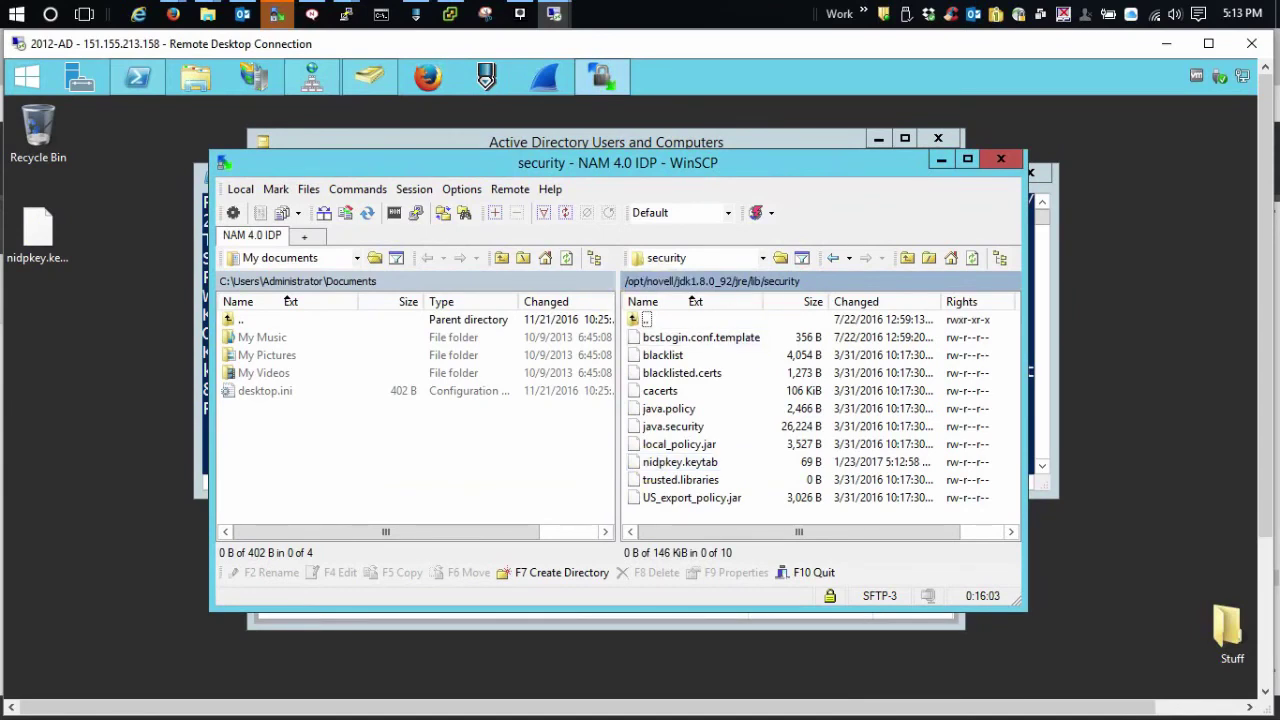
{"action": "left_click", "coordinate": [173, 14]}
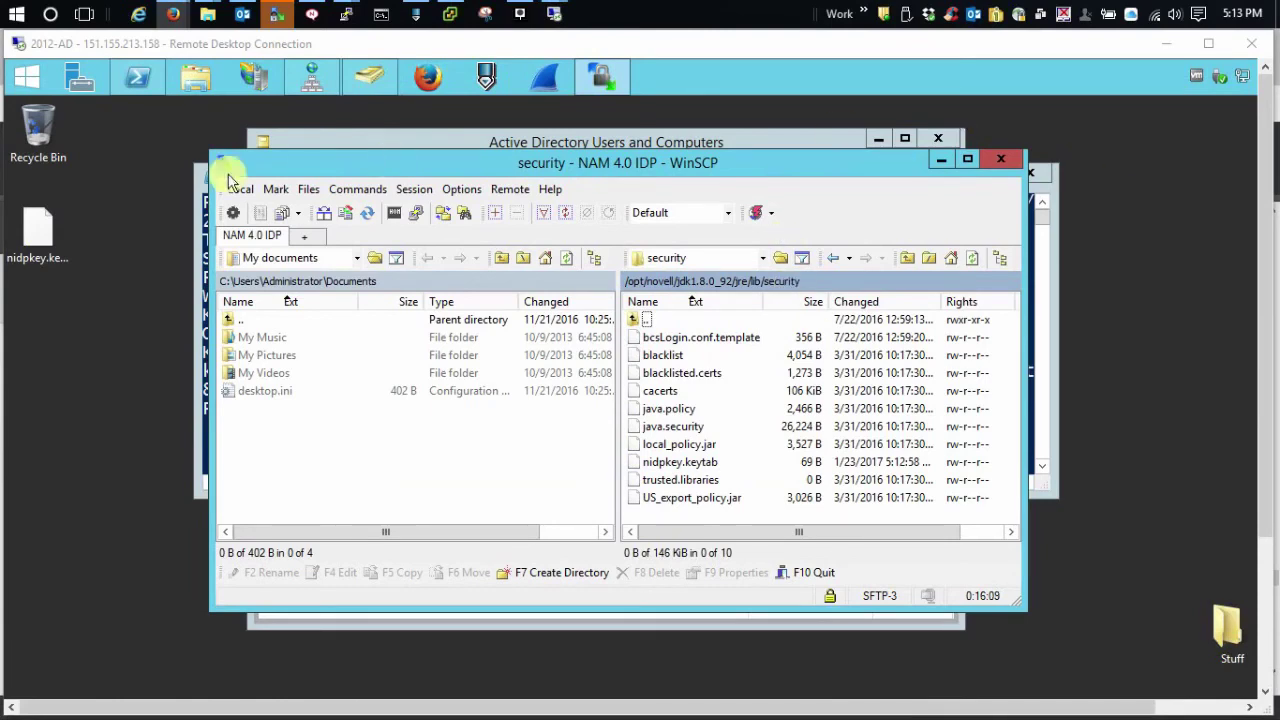
In DNS Manager's JW12.JW.COM forward lookup zone, check the service account's Host (A) record at 151.155.213.156
{"action": "left_click", "coordinate": [316, 75]}
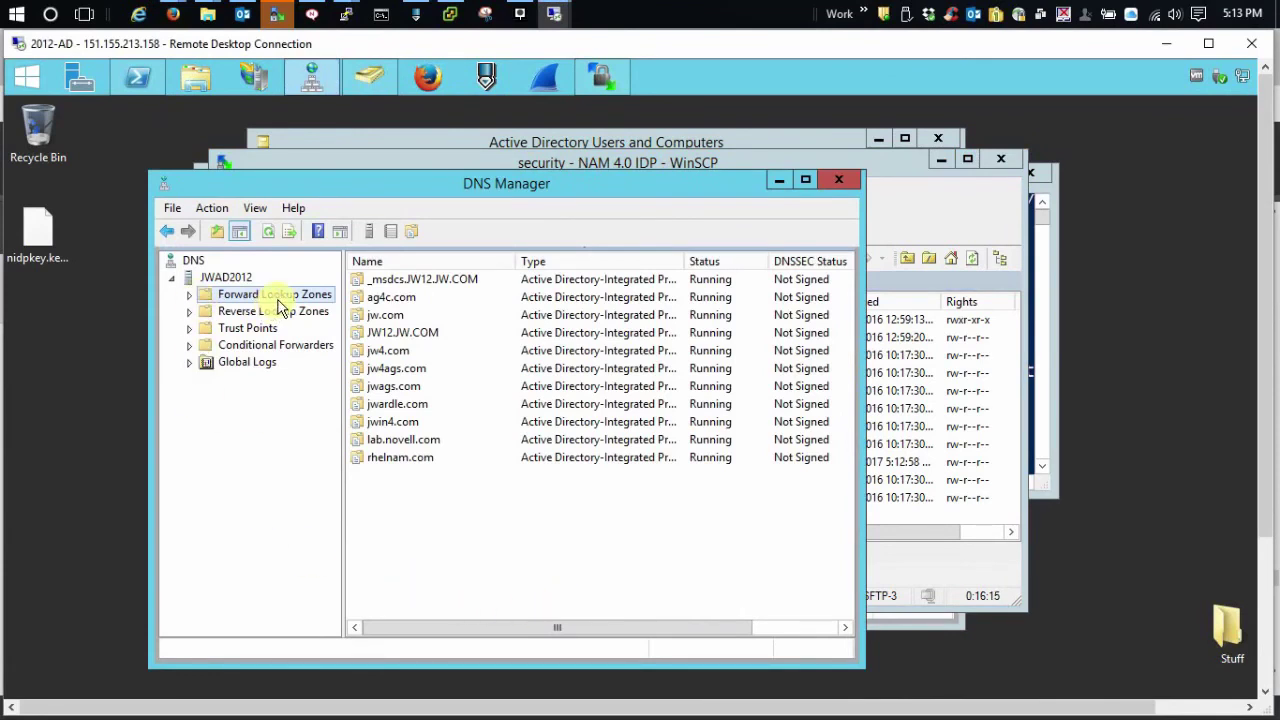
{"action": "left_click", "coordinate": [189, 296]}
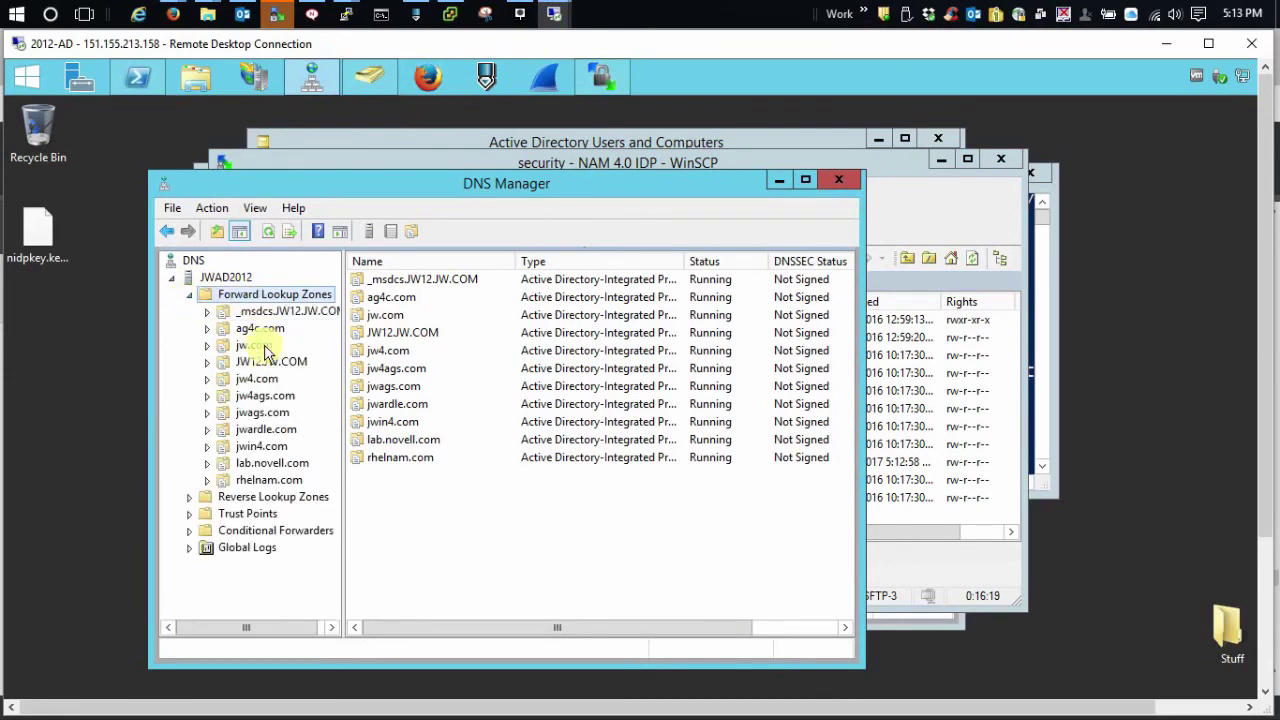
{"action": "left_click", "coordinate": [252, 361]}
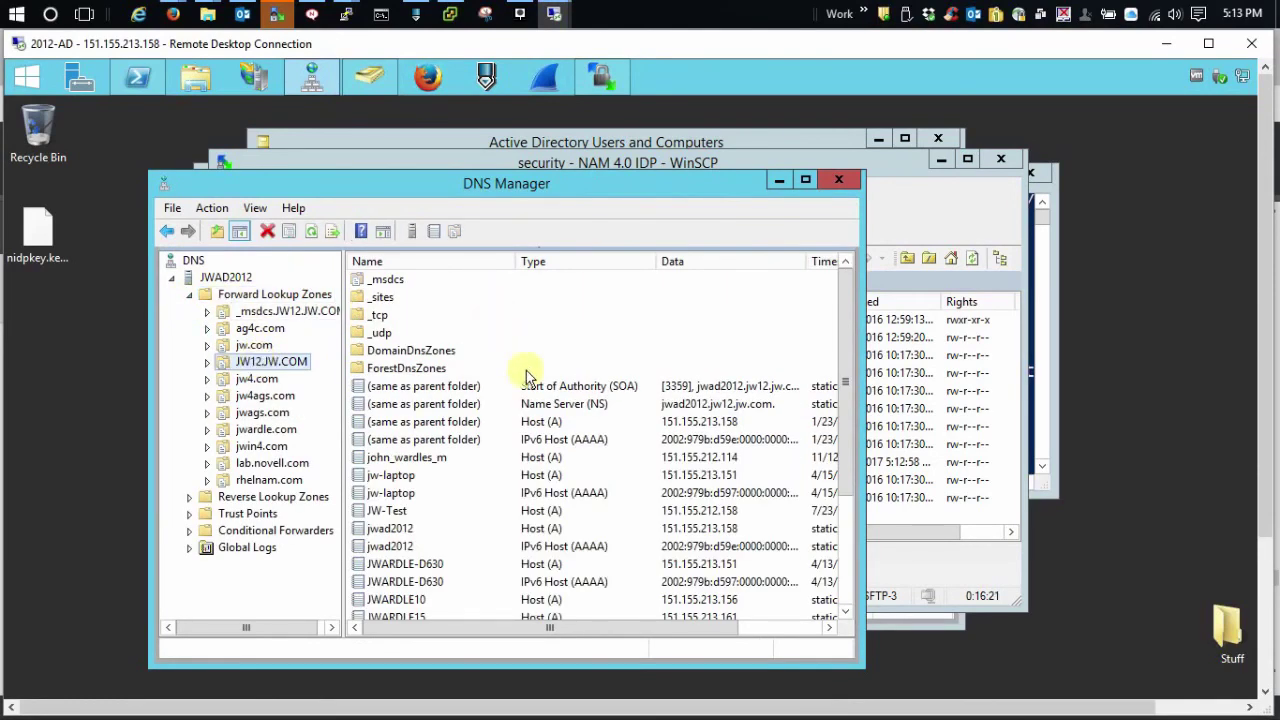
{"action": "left_click", "coordinate": [405, 600]}
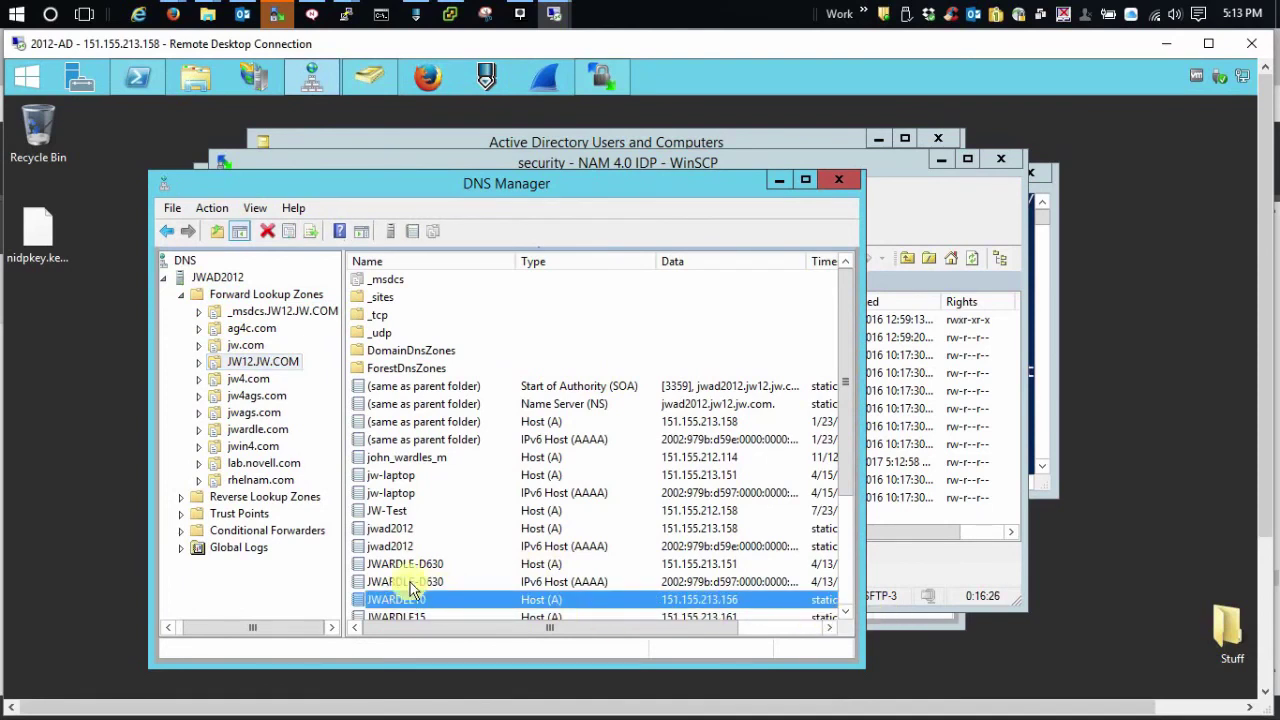